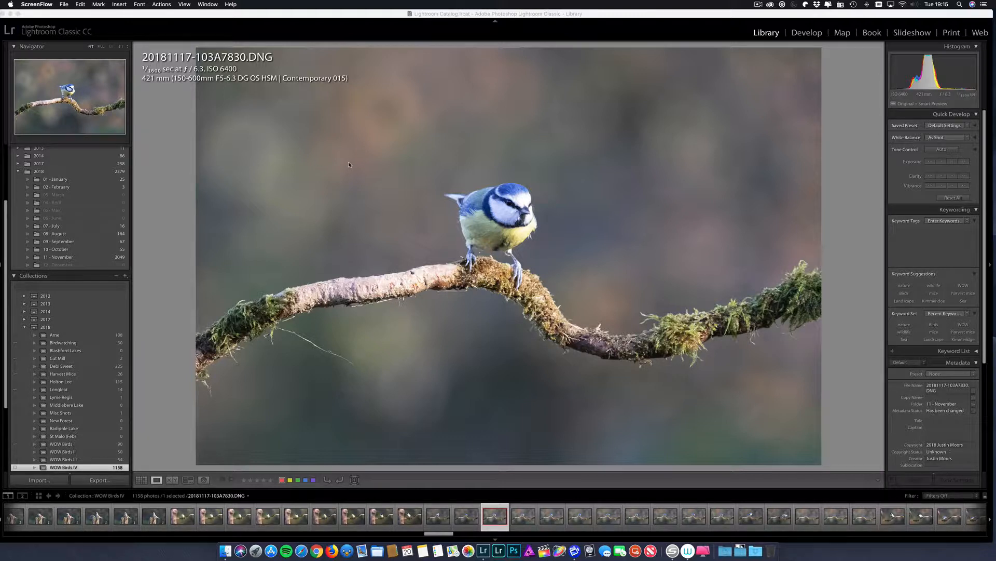
Inspect the blue tit at closer magnification, return to the full view, and open the photo in the Develop module.
{"action": "left_click", "coordinate": [110, 47]}
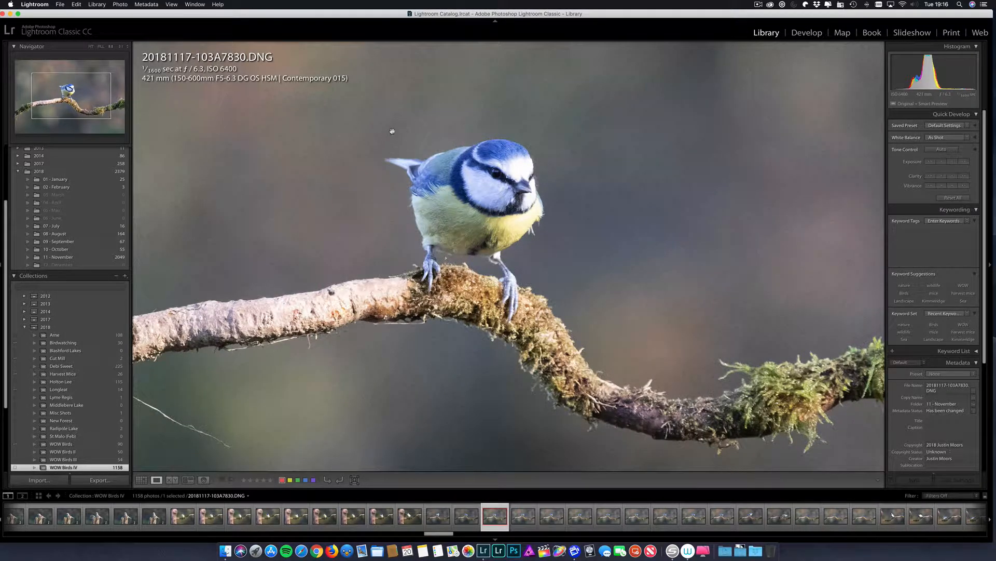
{"action": "left_click_drag", "start_coordinate": [430, 118], "coordinate": [403, 183]}
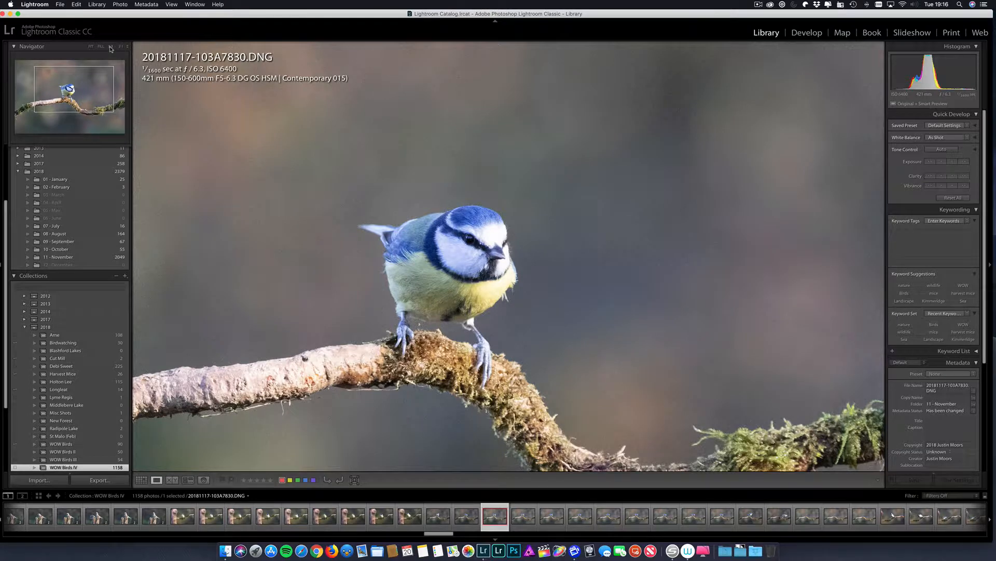
{"action": "key", "text": "g"}
{"action": "left_click", "coordinate": [91, 47]}
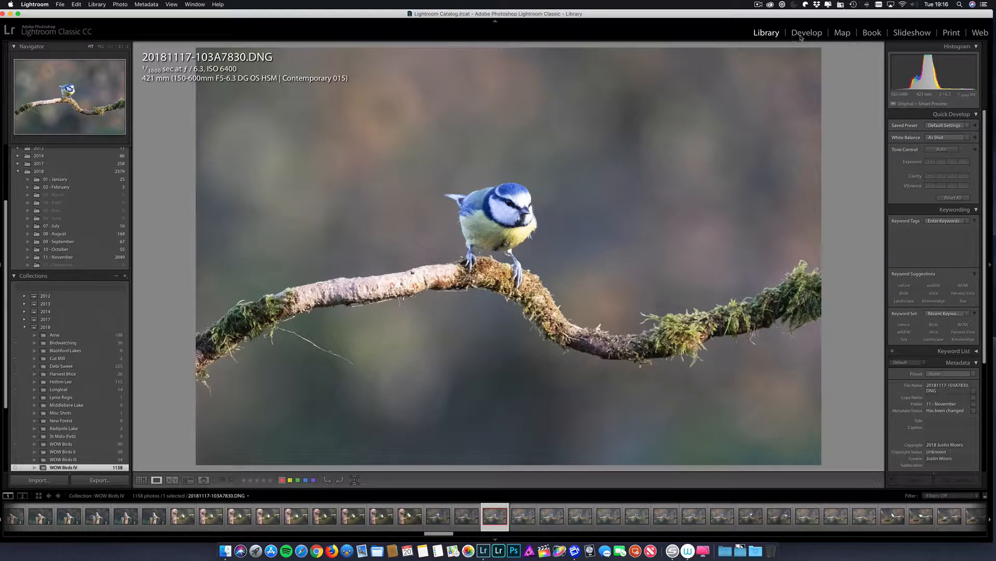
{"action": "key", "text": "d"}
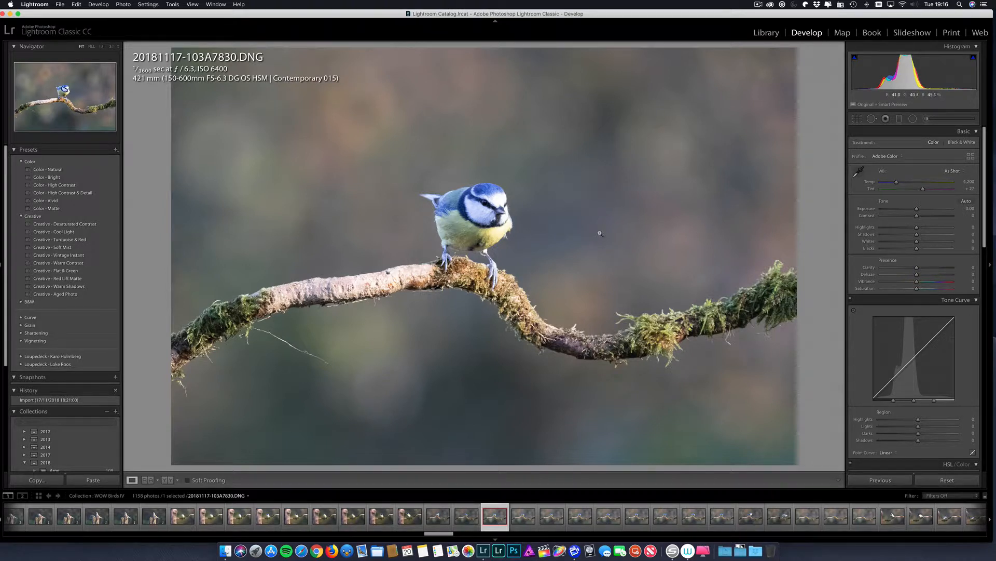
Reduce the photo's Highlights to -100.
{"action": "key", "text": "minus"}
{"action": "key", "text": "minus"}
{"action": "key", "text": "minus"}
{"action": "key", "text": "minus"}
{"action": "key", "text": "minus"}
{"action": "key", "text": "minus"}
{"action": "key", "text": "minus"}
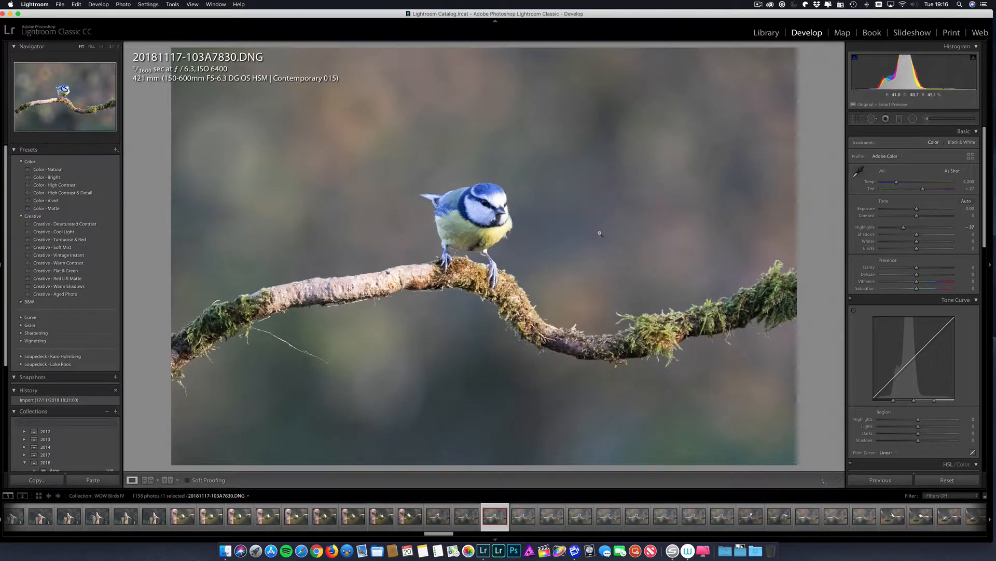
{"action": "key", "text": "minus"}
{"action": "key", "text": "minus"}
{"action": "key", "text": "minus"}
{"action": "key", "text": "minus"}
{"action": "key", "text": "minus"}
{"action": "key", "text": "minus"}
{"action": "key", "text": "minus"}
{"action": "key", "text": "minus"}
{"action": "key", "text": "minus"}
{"action": "key", "text": "minus"}
{"action": "key", "text": "minus"}
{"action": "key", "text": "minus"}
{"action": "key", "text": "minus"}
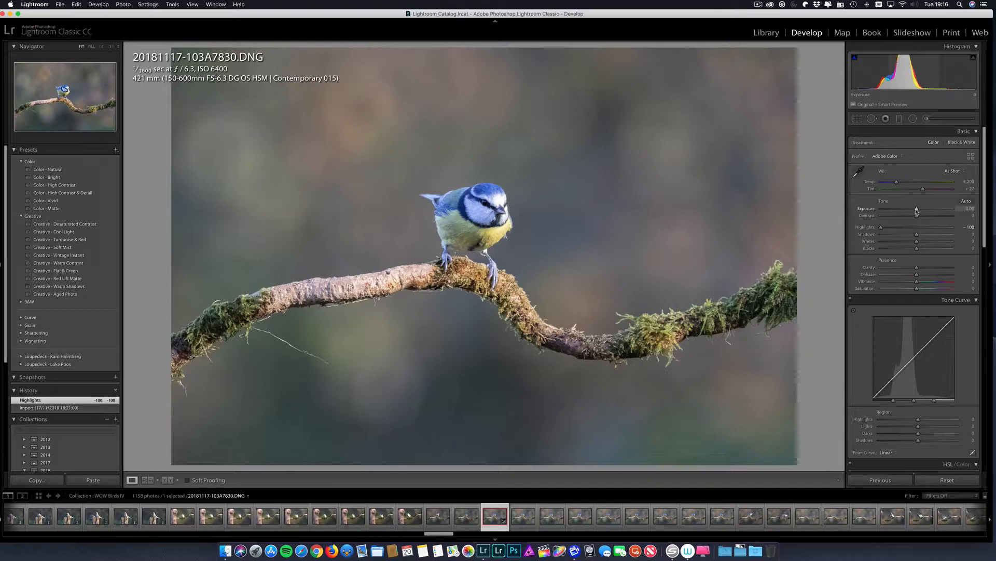
Lower the Exposure to -0.35 and set Shadows to +7, checking the shadow clipping preview.
{"action": "left_click_drag", "start_coordinate": [917, 210], "coordinate": [915, 212]}
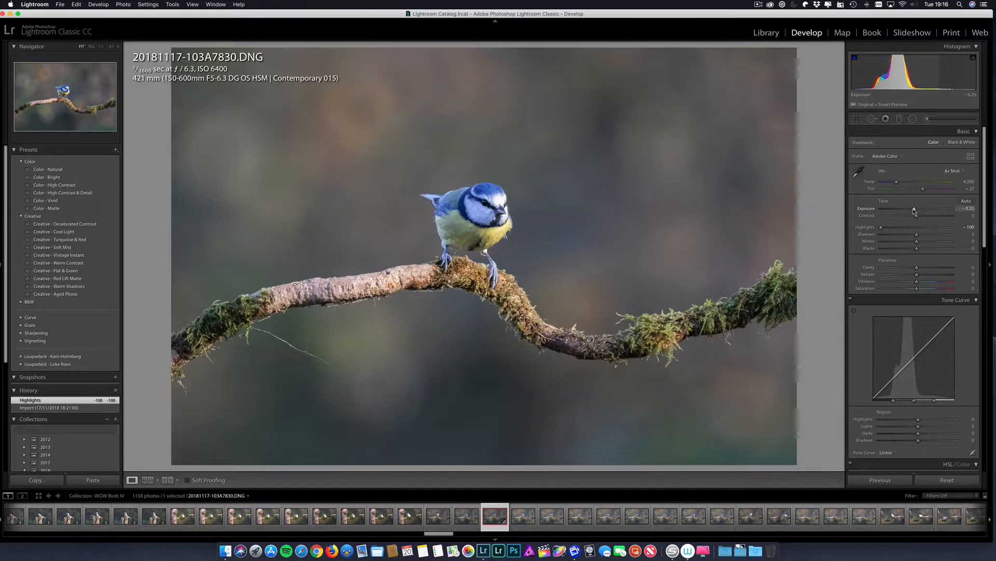
{"action": "left_click_drag", "start_coordinate": [915, 211], "coordinate": [915, 212]}
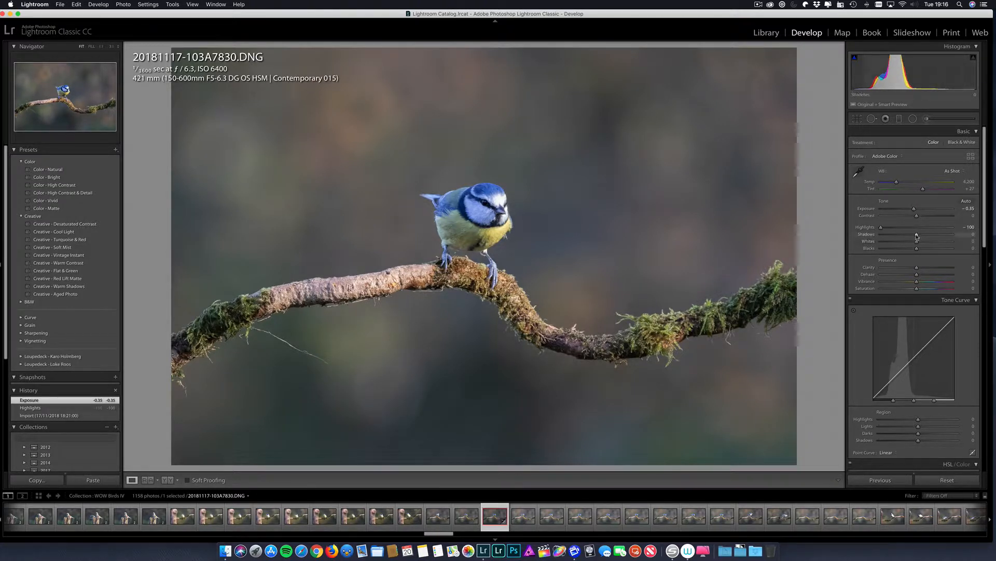
{"action": "left_click_drag", "start_coordinate": [916, 234], "coordinate": [912, 237]}
{"action": "key", "text": "alt"}
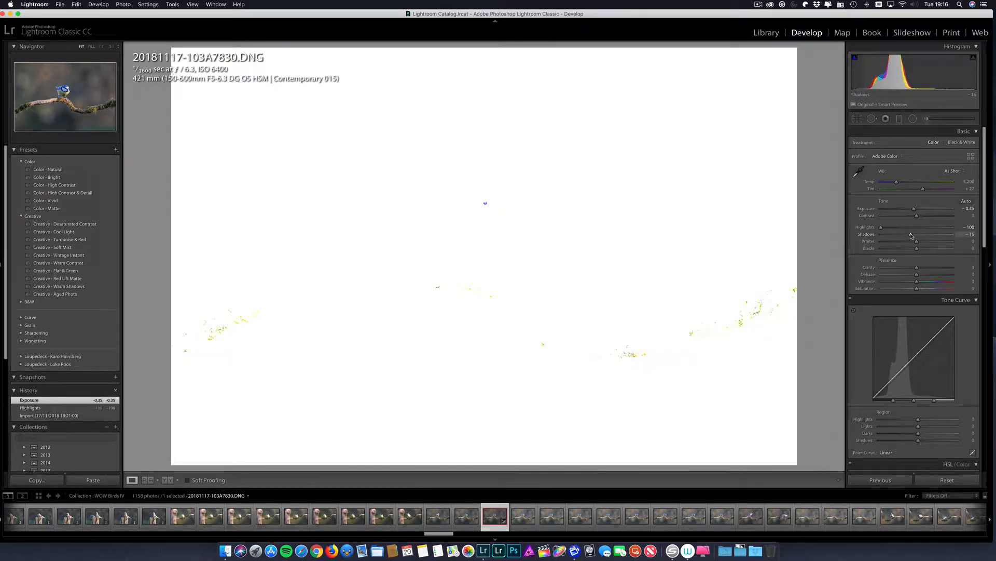
{"action": "left_click_drag", "start_coordinate": [910, 235], "coordinate": [918, 236]}
Set Whites to +14 and check the black clipping, leaving Blacks at 0.
{"action": "left_click_drag", "start_coordinate": [918, 236], "coordinate": [923, 244]}
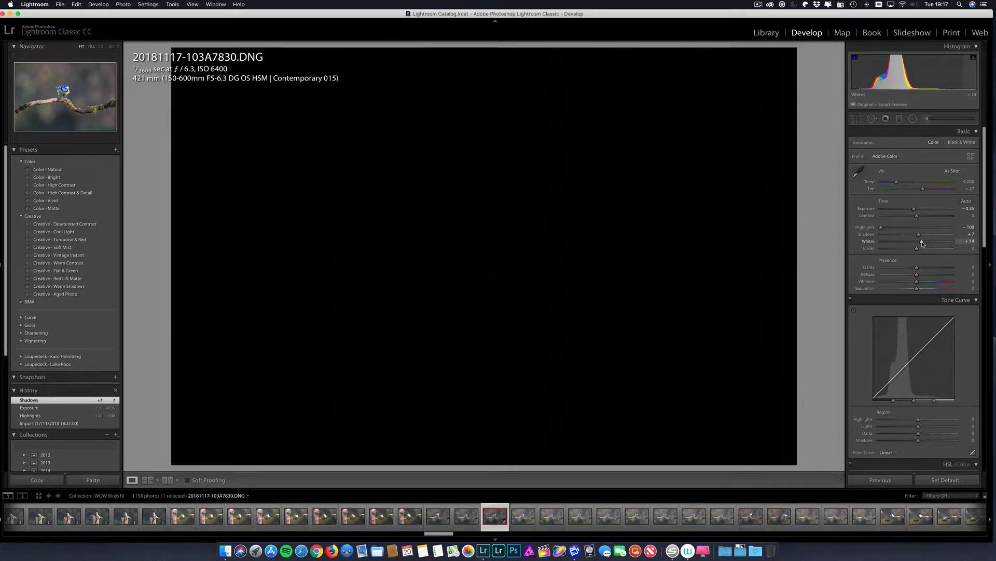
{"action": "left_click_drag", "start_coordinate": [923, 242], "coordinate": [913, 250]}
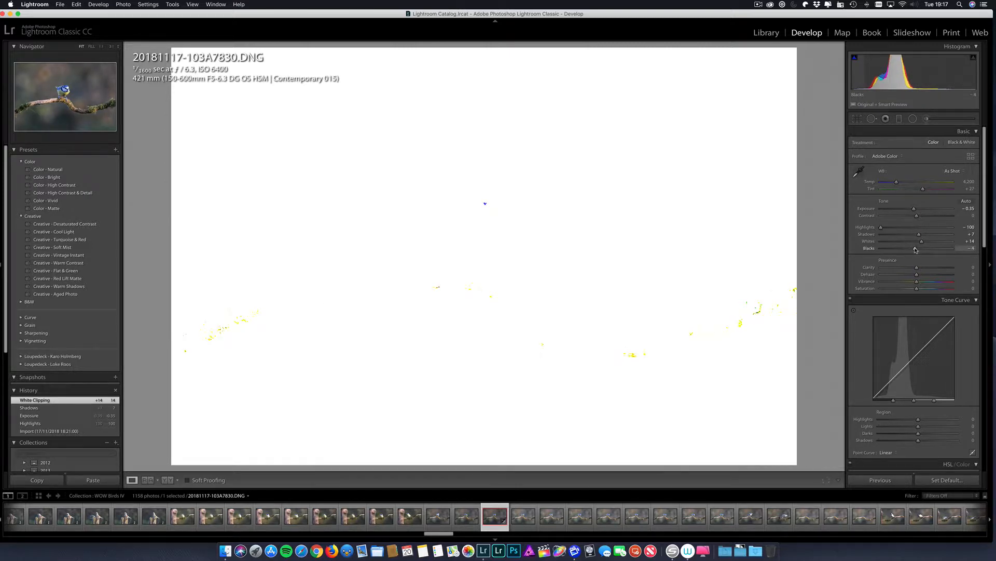
{"action": "left_click_drag", "start_coordinate": [917, 250], "coordinate": [917, 250]}
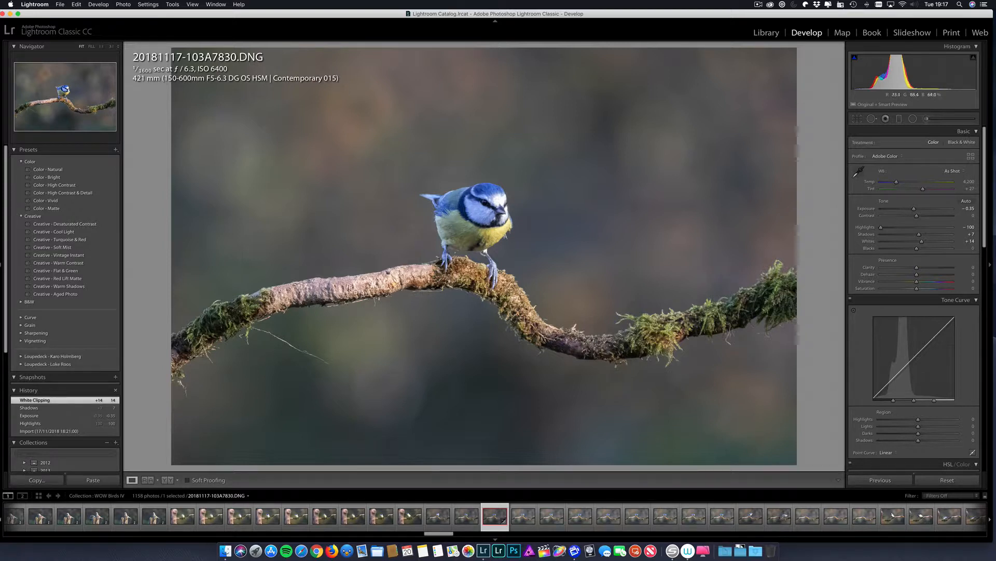
Enable the lens profile corrections and chromatic aberration removal for the photo.
{"action": "scroll", "coordinate": [924, 254], "scroll_direction": "down", "scroll_amount": 5}
{"action": "scroll", "coordinate": [923, 253], "scroll_direction": "down", "scroll_amount": 8}
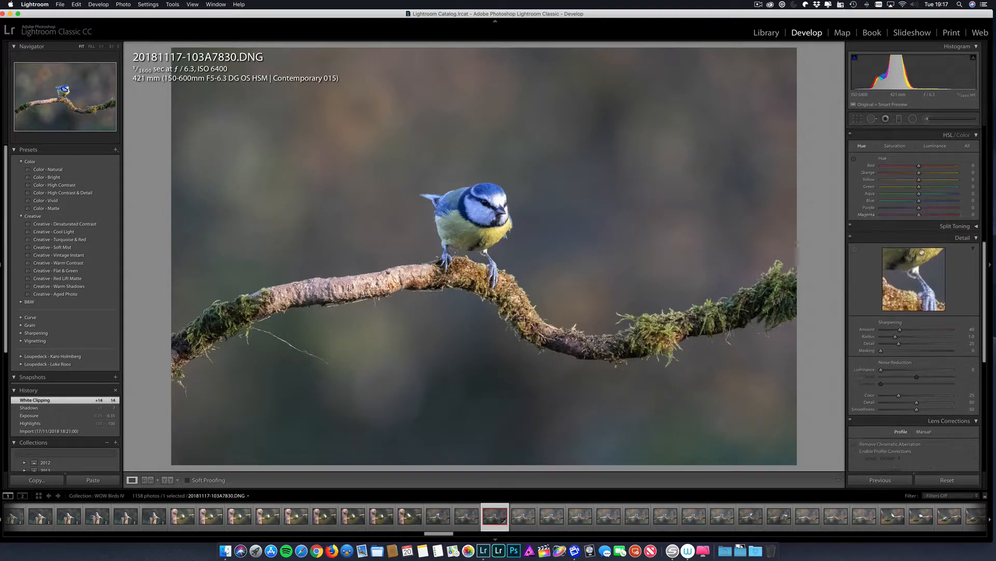
{"action": "left_click", "coordinate": [877, 300]}
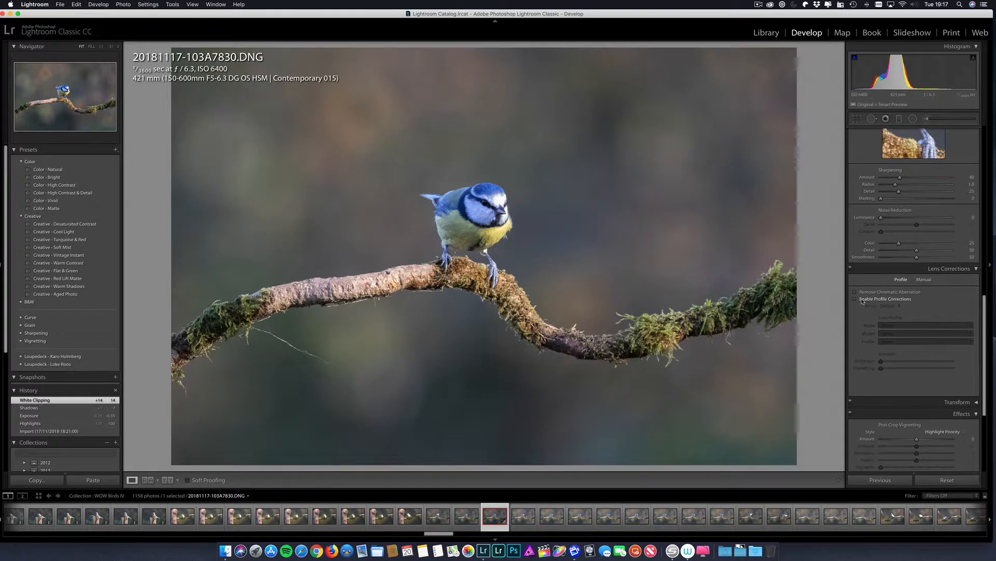
{"action": "left_click", "coordinate": [884, 293]}
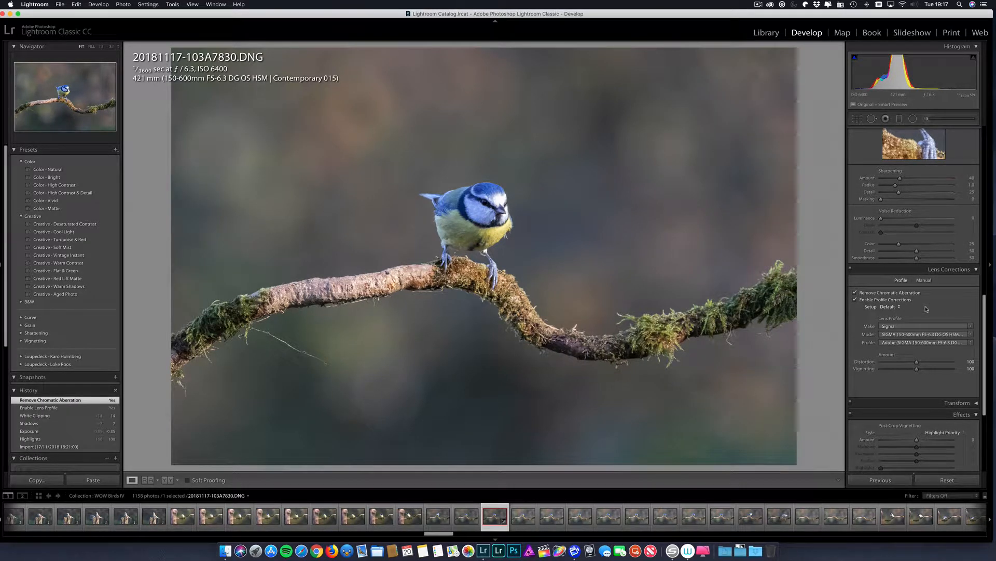
Mask the sharpening to the bird and branch edges with Masking 97, and set the sharpening Amount to 36.
{"action": "scroll", "coordinate": [926, 308], "scroll_direction": "up", "scroll_amount": 6}
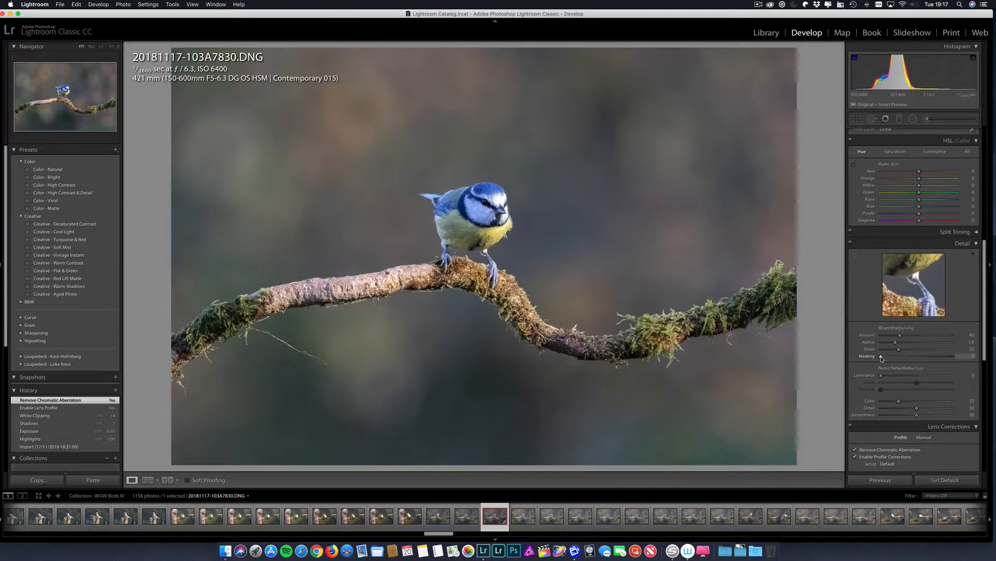
{"action": "left_click_drag", "start_coordinate": [881, 357], "coordinate": [951, 358]}
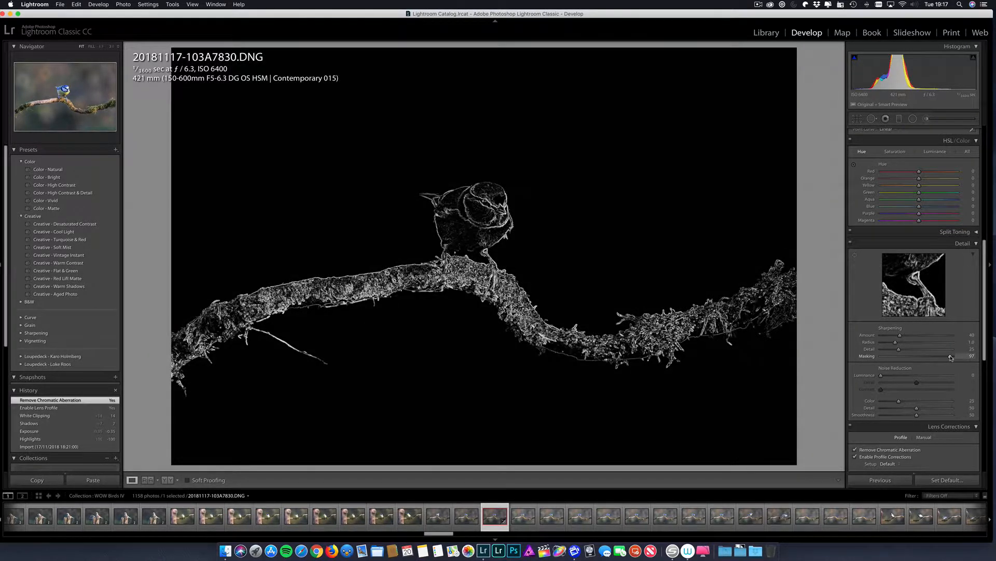
{"action": "left_click_drag", "start_coordinate": [951, 357], "coordinate": [951, 357]}
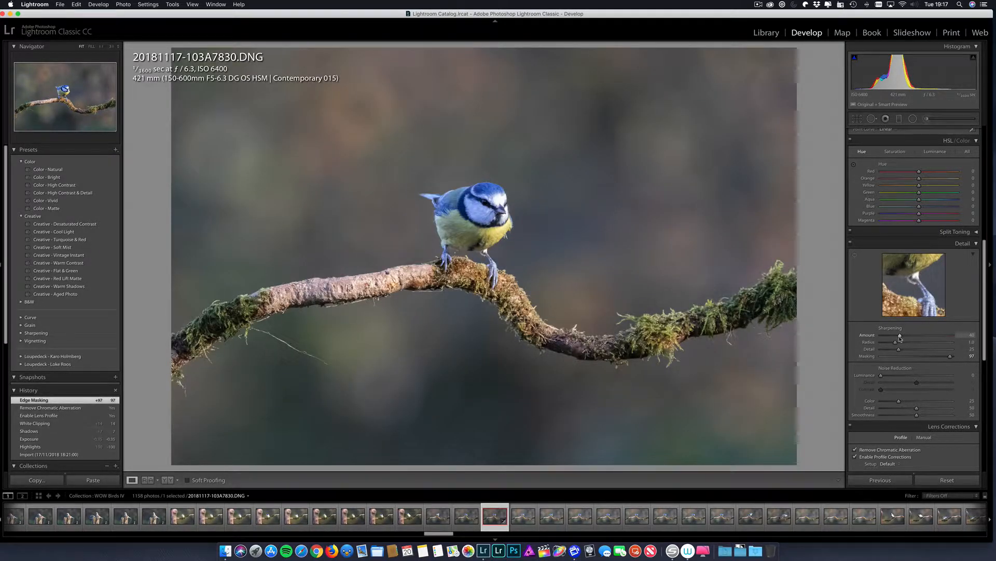
{"action": "left_click_drag", "start_coordinate": [901, 338], "coordinate": [898, 337]}
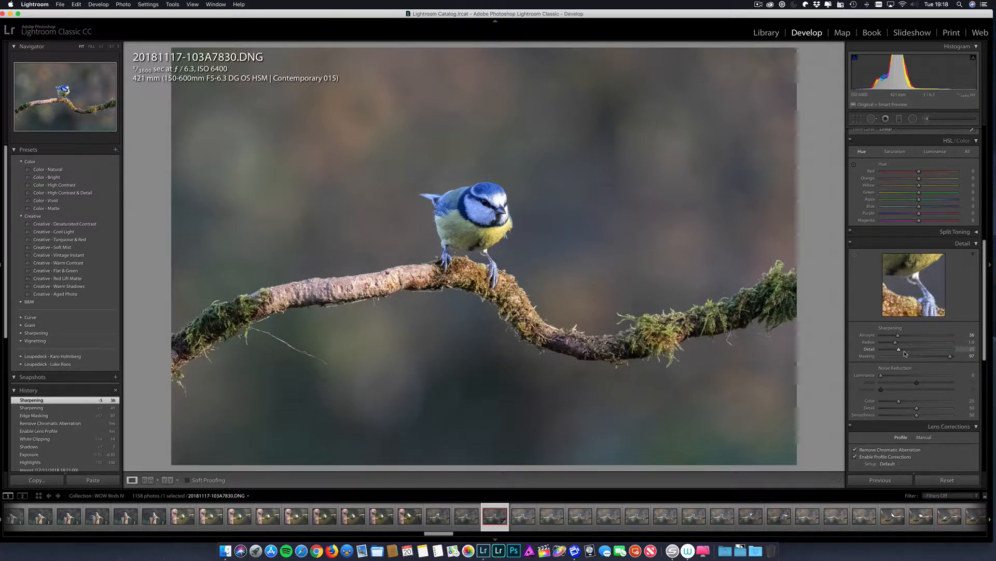
Warm the white balance by setting the colour temperature to 4,728.
{"action": "scroll", "coordinate": [904, 351], "scroll_direction": "up", "scroll_amount": 3}
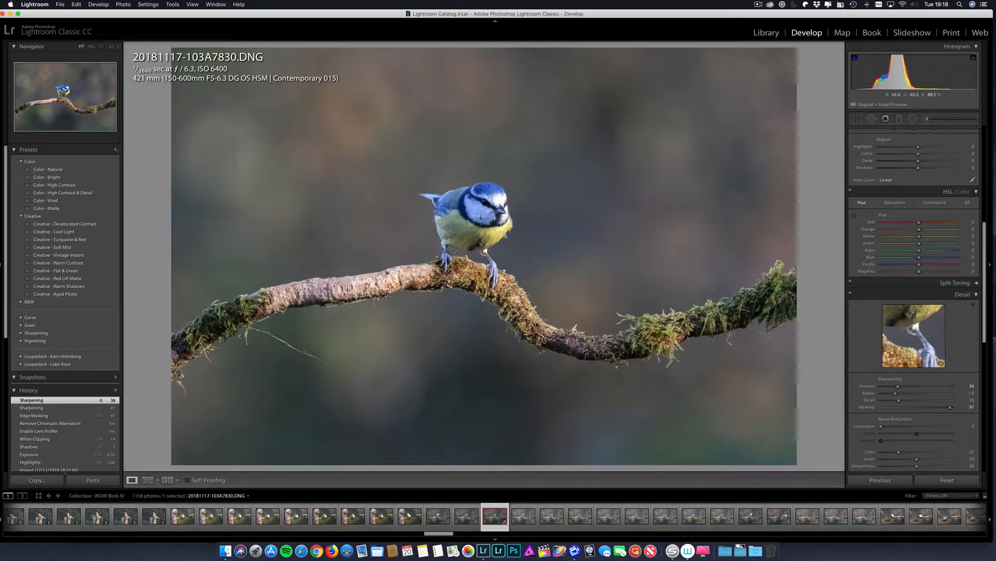
{"action": "scroll", "coordinate": [924, 179], "scroll_direction": "up", "scroll_amount": 15}
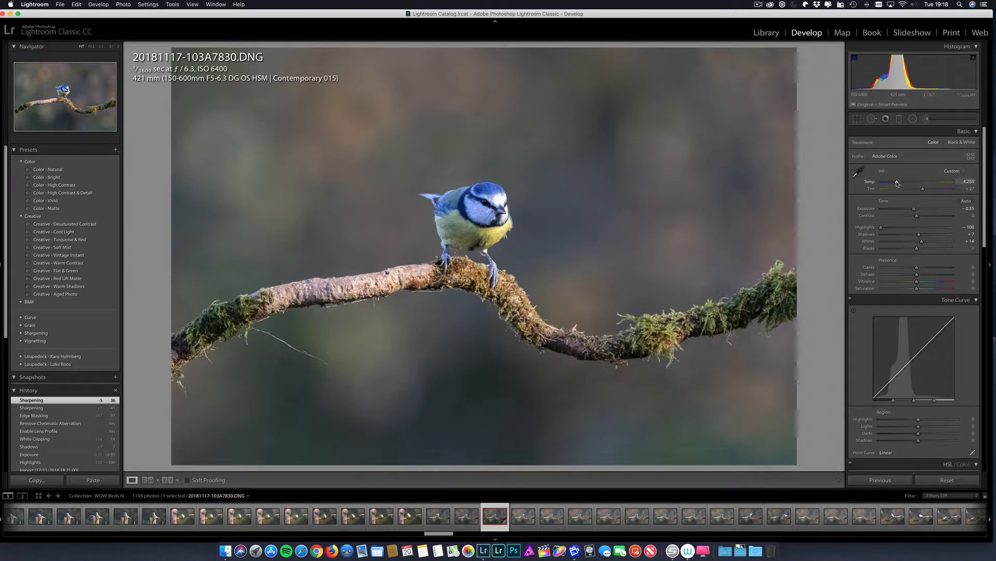
{"action": "left_click_drag", "start_coordinate": [898, 182], "coordinate": [900, 183]}
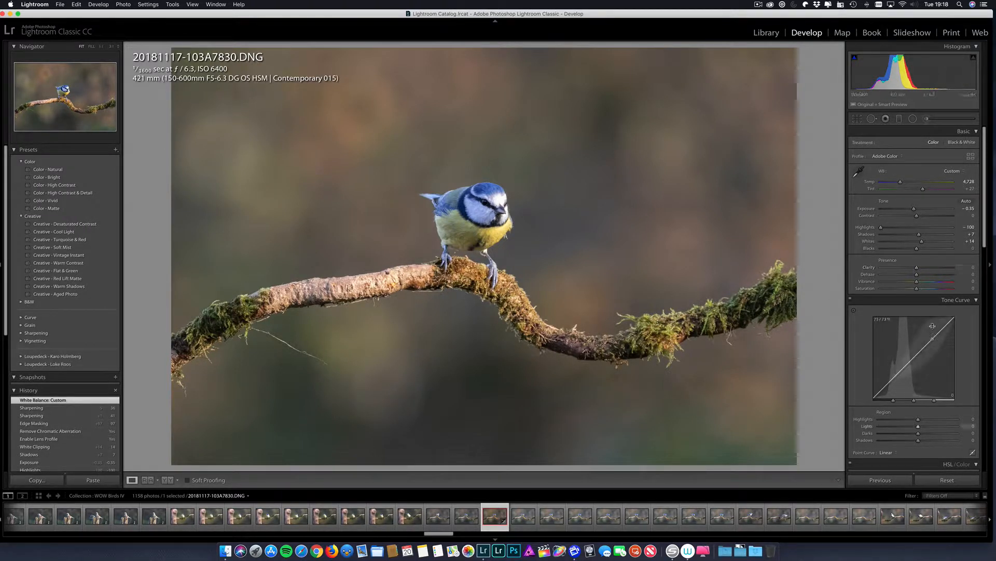
Set the Luminance noise reduction to 79 and check the smoothing on the enlarged bird.
{"action": "scroll", "coordinate": [920, 329], "scroll_direction": "down", "scroll_amount": 5}
{"action": "scroll", "coordinate": [920, 328], "scroll_direction": "down", "scroll_amount": 3}
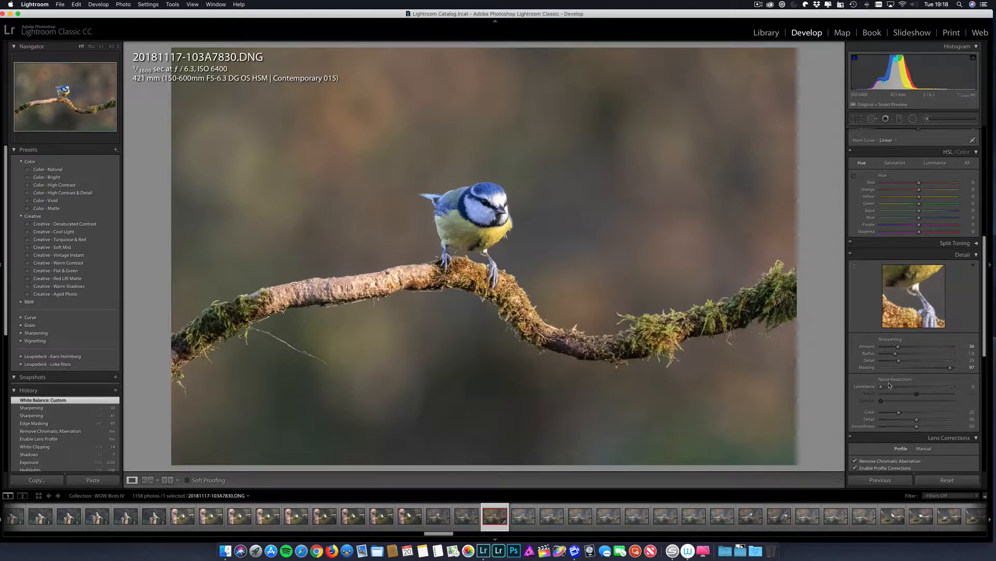
{"action": "left_click_drag", "start_coordinate": [881, 388], "coordinate": [937, 389]}
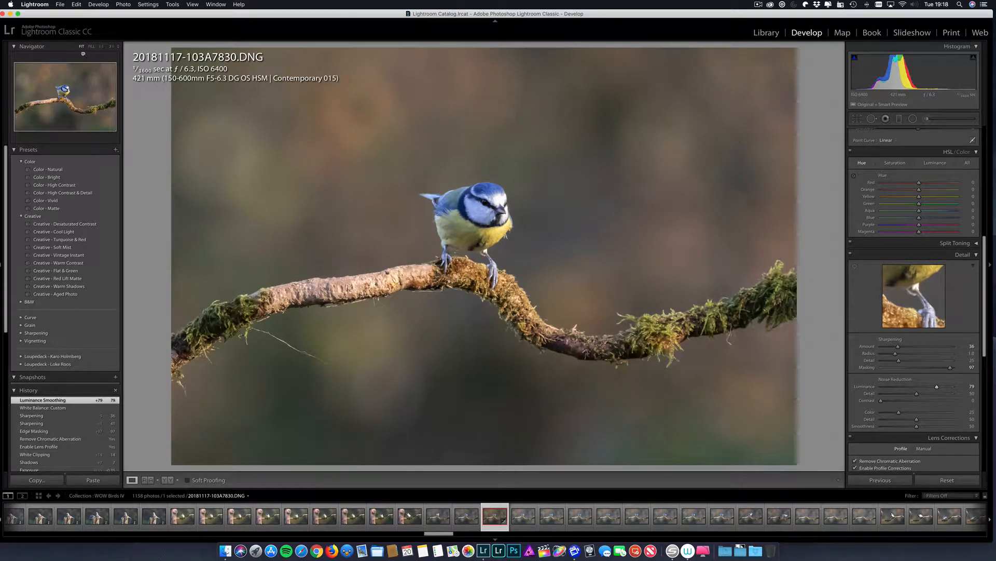
{"action": "left_click", "coordinate": [518, 137]}
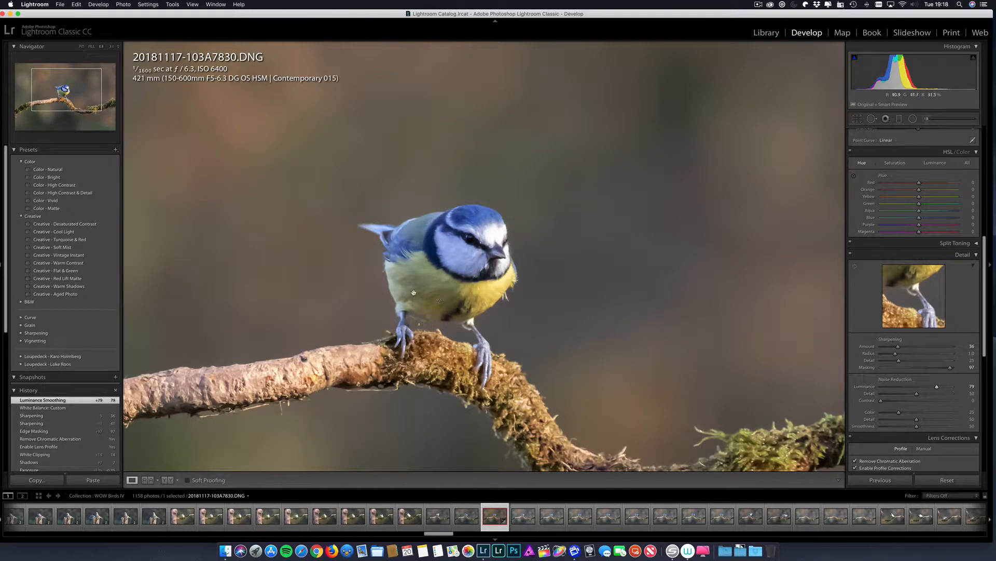
{"action": "left_click", "coordinate": [81, 46]}
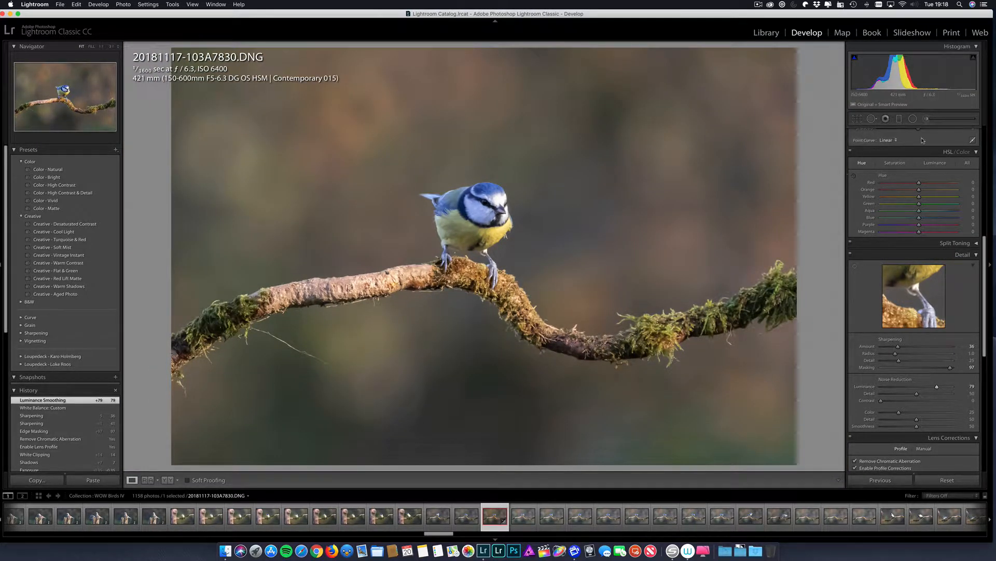
Start a new Adjustment Brush mask with the Noise effect at -100 and show the selected mask overlay.
{"action": "left_click", "coordinate": [927, 119]}
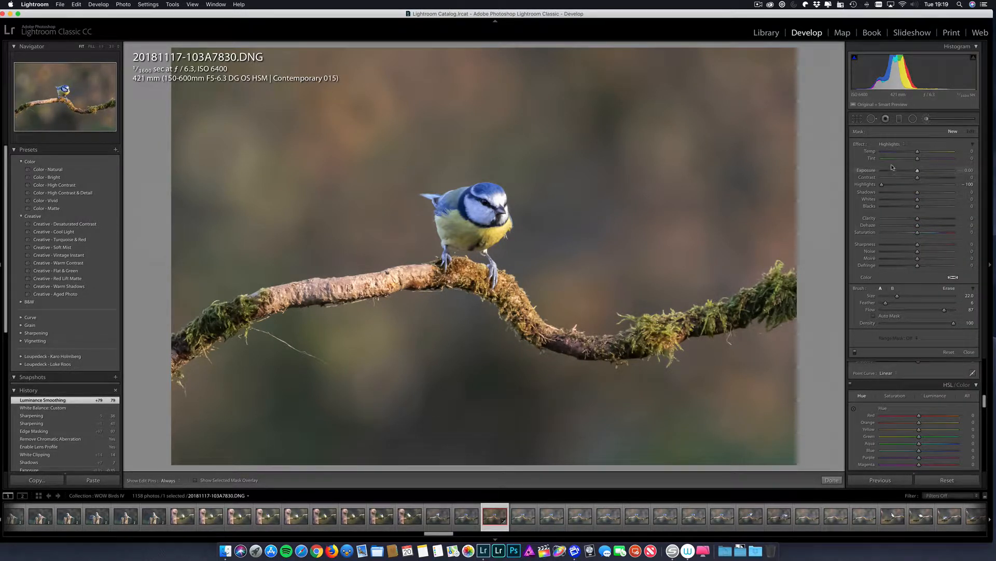
{"action": "left_click", "coordinate": [891, 144]}
{"action": "left_click", "coordinate": [889, 186]}
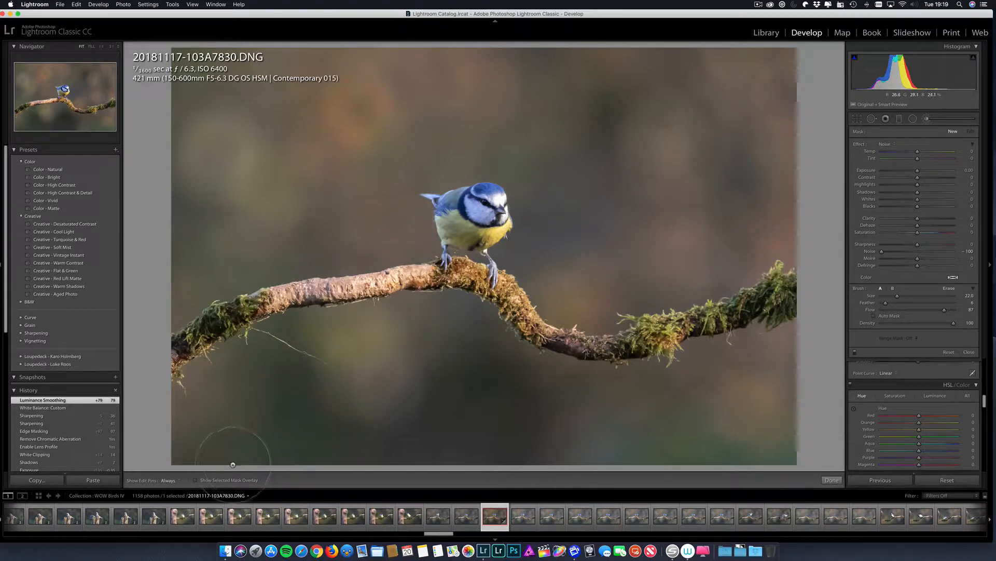
{"action": "left_click", "coordinate": [195, 480]}
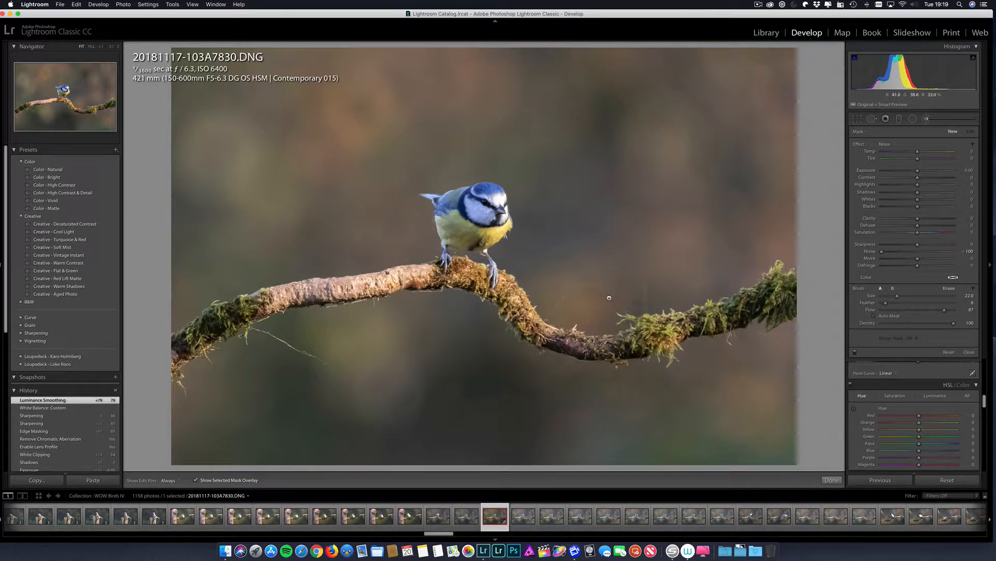
Paint the bird's head and body into the mask with a brush of size 12, feather 3 and flow 91.
{"action": "scroll", "coordinate": [577, 236], "scroll_direction": "down", "scroll_amount": 3}
{"action": "scroll", "coordinate": [576, 236], "scroll_direction": "down", "scroll_amount": 2}
{"action": "left_click_drag", "start_coordinate": [945, 310], "coordinate": [948, 311]}
{"action": "left_click_drag", "start_coordinate": [886, 303], "coordinate": [883, 305]}
{"action": "mouse_move", "coordinate": [483, 206]}
{"action": "left_mouse_down"}
{"action": "mouse_move", "coordinate": [482, 223]}
{"action": "mouse_move", "coordinate": [495, 235]}
{"action": "mouse_move", "coordinate": [506, 224]}
{"action": "mouse_move", "coordinate": [500, 232]}
{"action": "mouse_move", "coordinate": [462, 231]}
{"action": "mouse_move", "coordinate": [444, 201]}
{"action": "mouse_move", "coordinate": [458, 205]}
{"action": "left_mouse_up"}
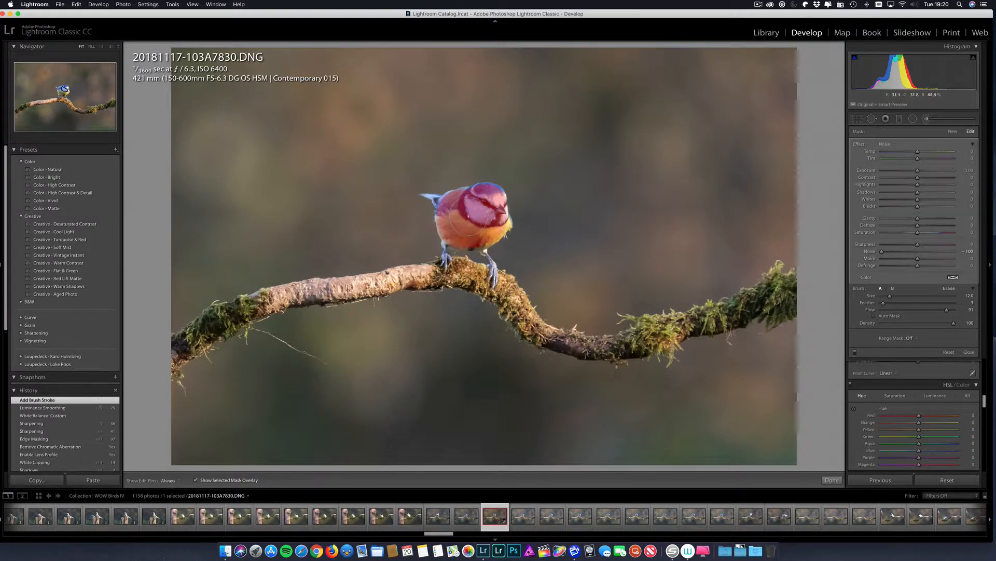
Extend the mask to the edges of the bird's head and both legs, using brush sizes of 2 and smaller.
{"action": "scroll", "coordinate": [457, 202], "scroll_direction": "down", "scroll_amount": 4}
{"action": "scroll", "coordinate": [457, 202], "scroll_direction": "down", "scroll_amount": 3}
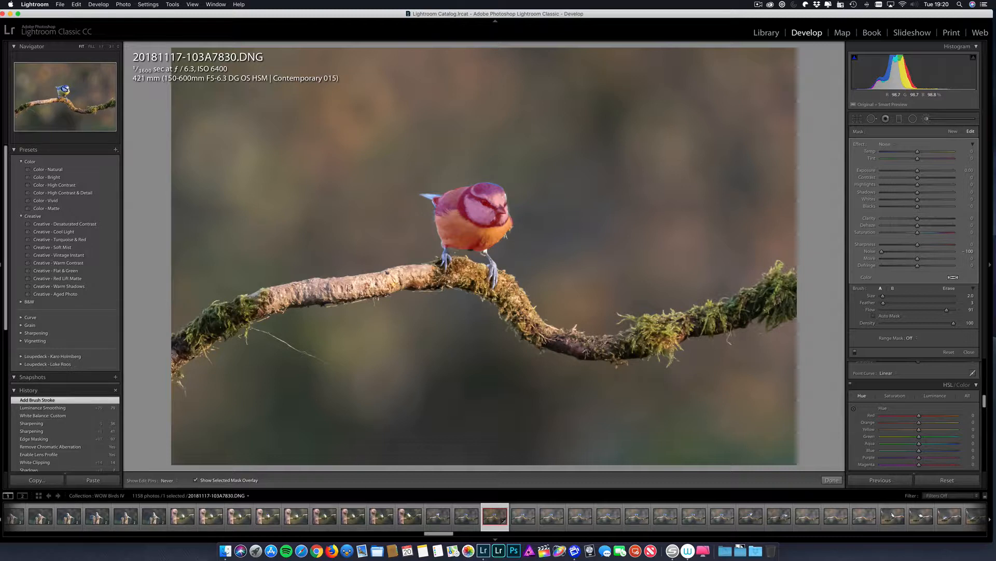
{"action": "left_click_drag", "start_coordinate": [506, 196], "coordinate": [496, 186]}
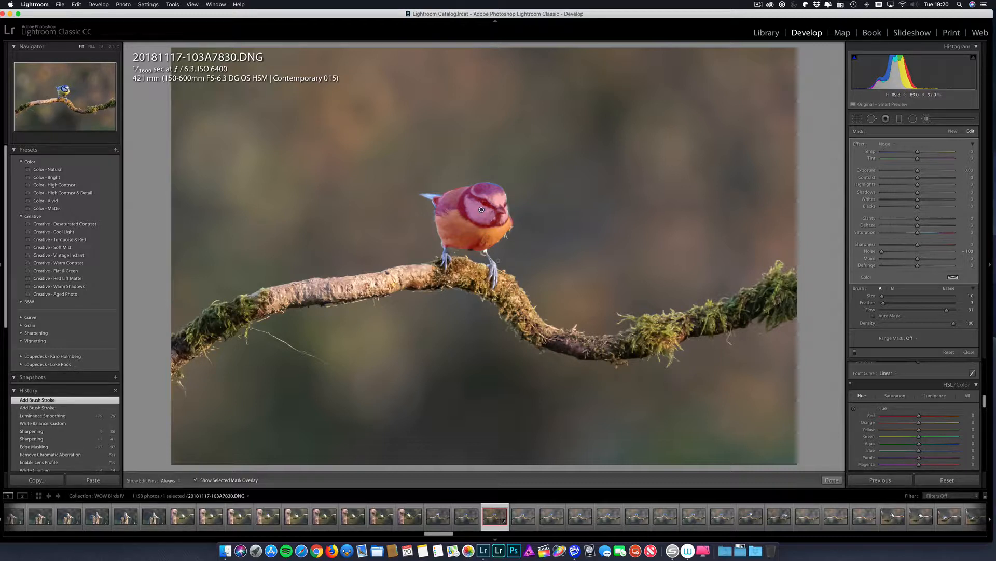
{"action": "left_click_drag", "start_coordinate": [490, 266], "coordinate": [491, 270]}
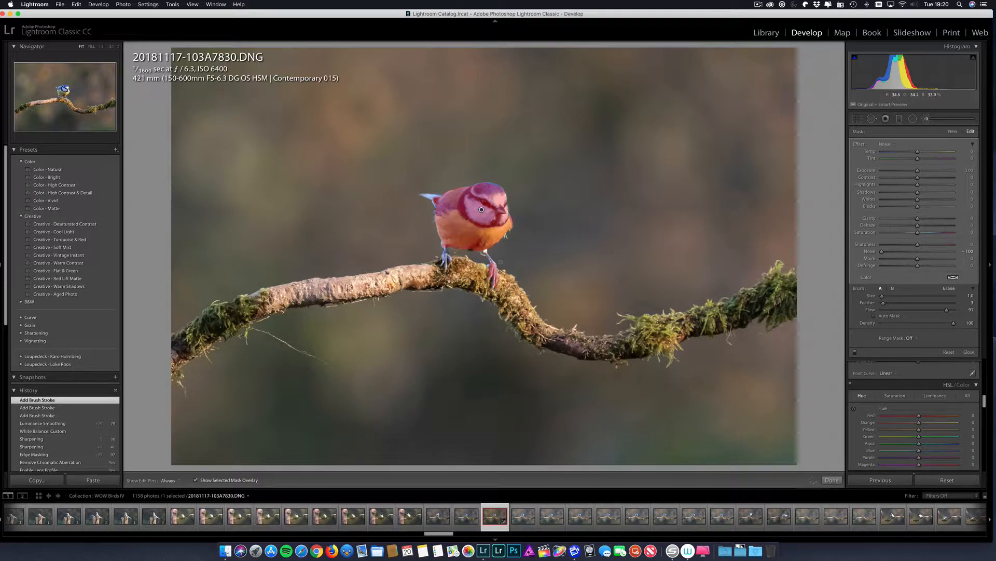
{"action": "left_click", "coordinate": [482, 209]}
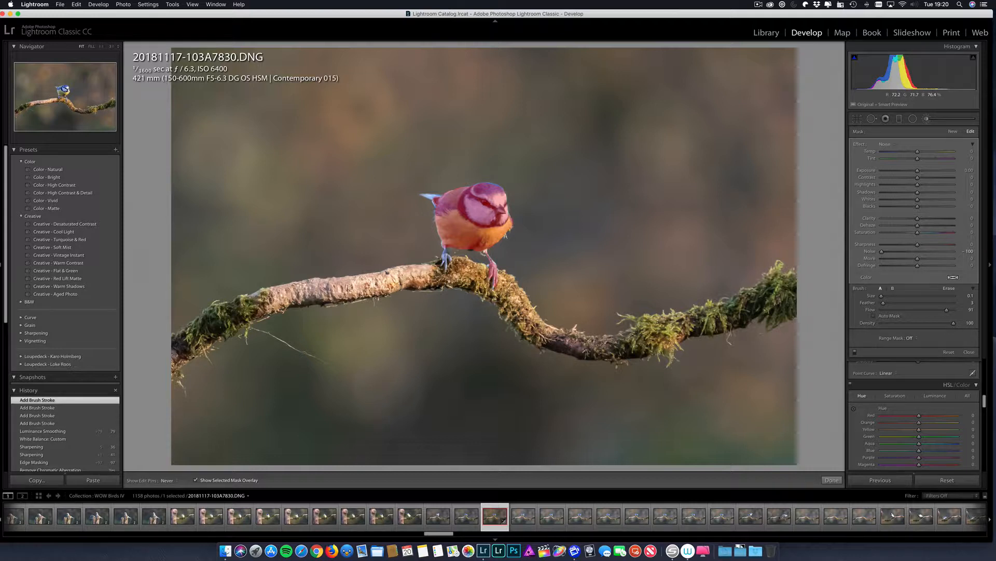
{"action": "left_click", "coordinate": [482, 210]}
{"action": "left_click", "coordinate": [482, 209]}
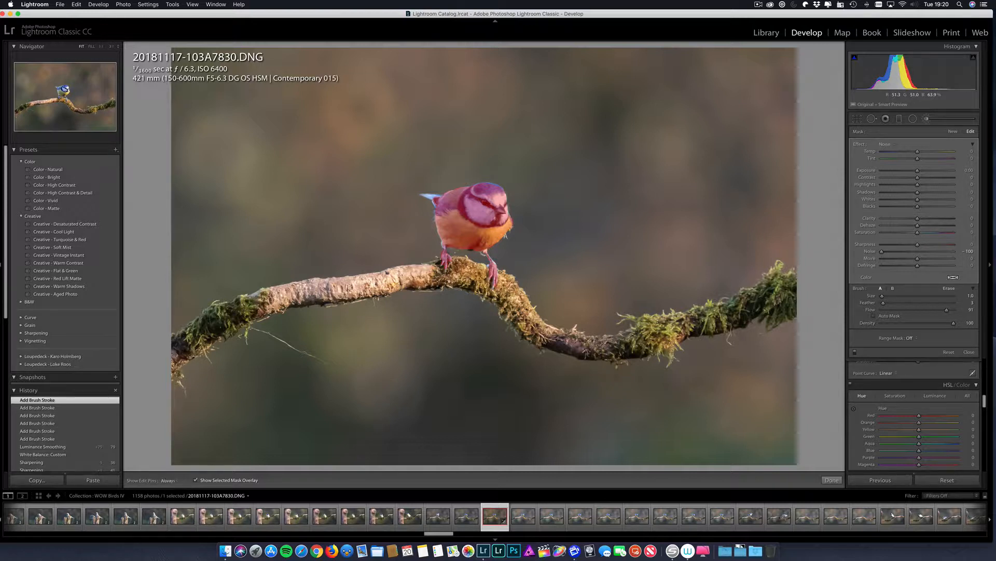
Add finishing strokes to the mask over the bird's cheek, switch the brush to Erase and hide the mask overlay.
{"action": "left_click", "coordinate": [482, 209]}
{"action": "left_click", "coordinate": [482, 210]}
{"action": "left_click", "coordinate": [481, 210]}
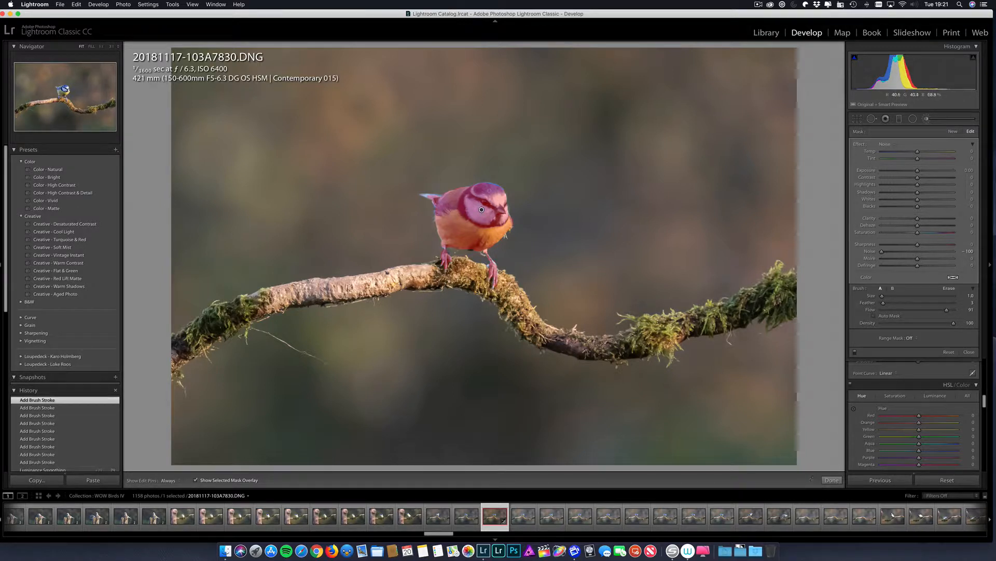
{"action": "left_click", "coordinate": [482, 209]}
{"action": "left_click", "coordinate": [482, 209]}
{"action": "left_click", "coordinate": [950, 288]}
{"action": "key", "text": "h"}
{"action": "key", "text": "h"}
{"action": "left_click", "coordinate": [831, 480]}
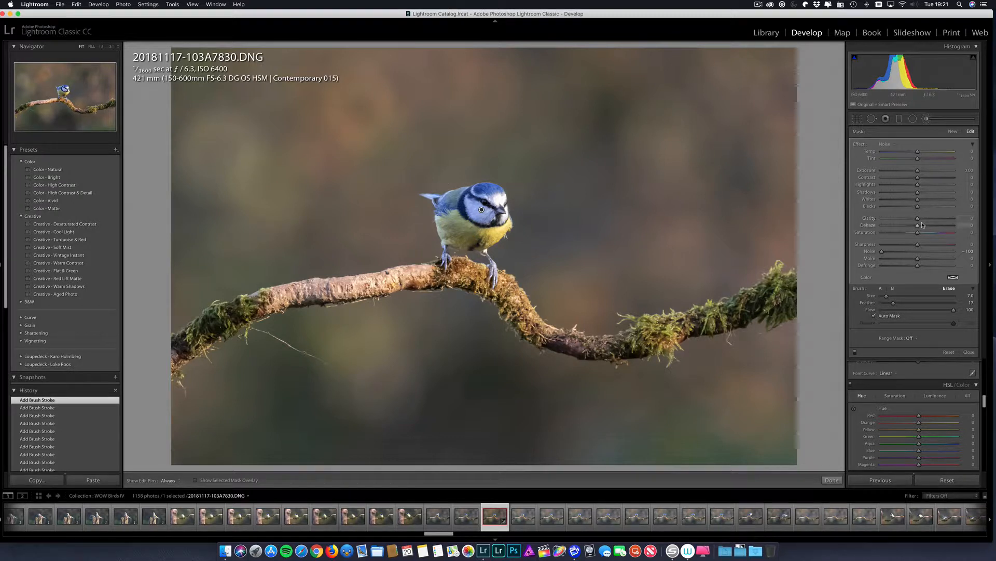
Set the bird mask's Clarity to 10, Dehaze to 3 and Sharpness to 12, and finish the brush edit.
{"action": "left_click_drag", "start_coordinate": [917, 220], "coordinate": [918, 220]}
{"action": "left_click_drag", "start_coordinate": [921, 220], "coordinate": [922, 246]}
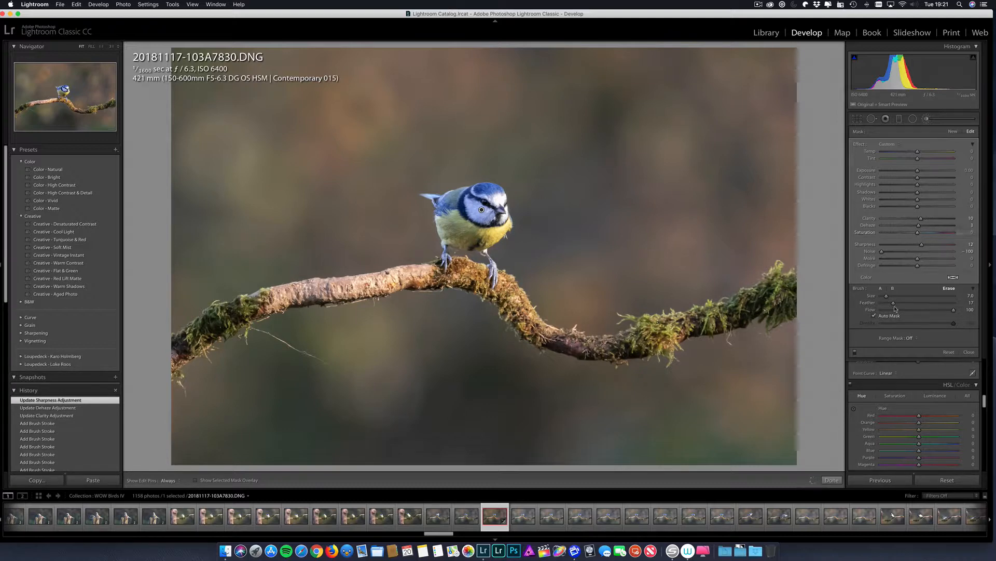
{"action": "left_click", "coordinate": [832, 479]}
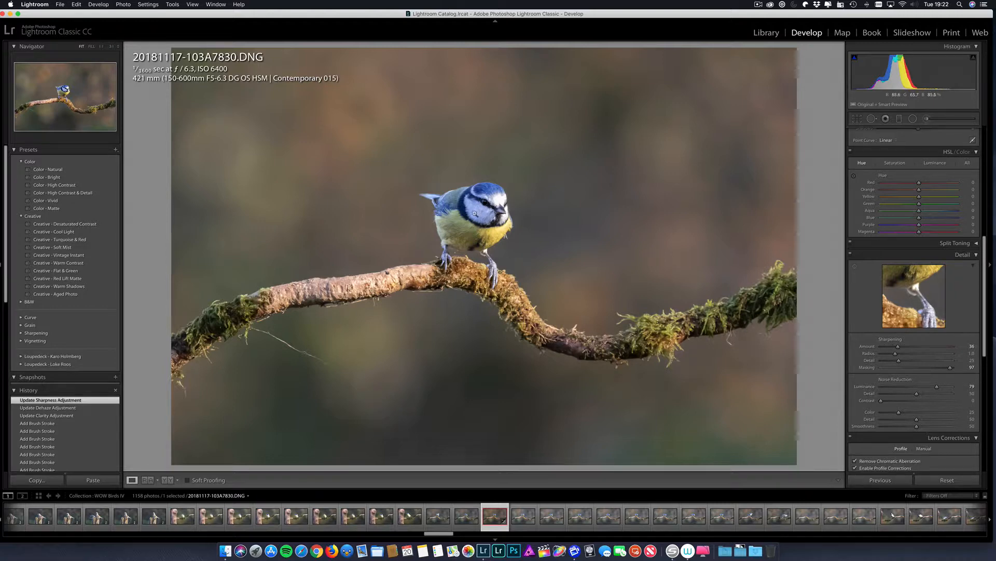
Reopen the bird's brush mask, check its coverage with the overlay at higher magnification, and set its Noise to -75.
{"action": "left_click", "coordinate": [100, 47]}
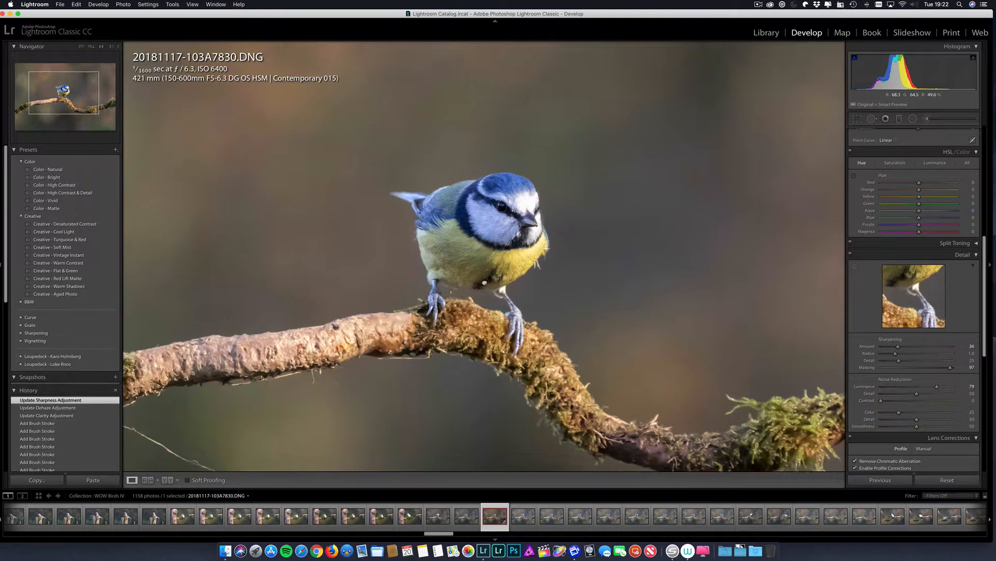
{"action": "left_click_drag", "start_coordinate": [484, 282], "coordinate": [489, 277]}
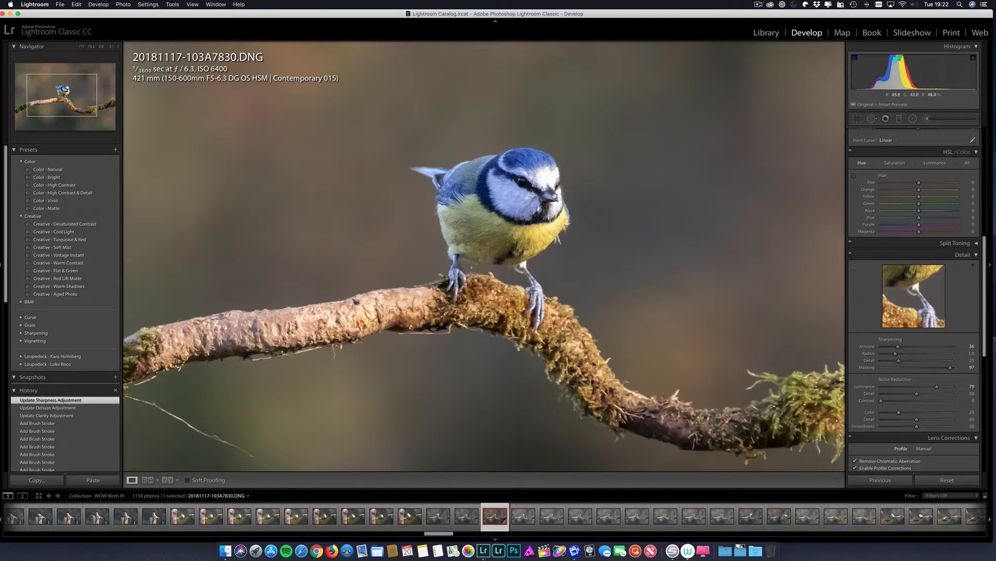
{"action": "left_click", "coordinate": [926, 119]}
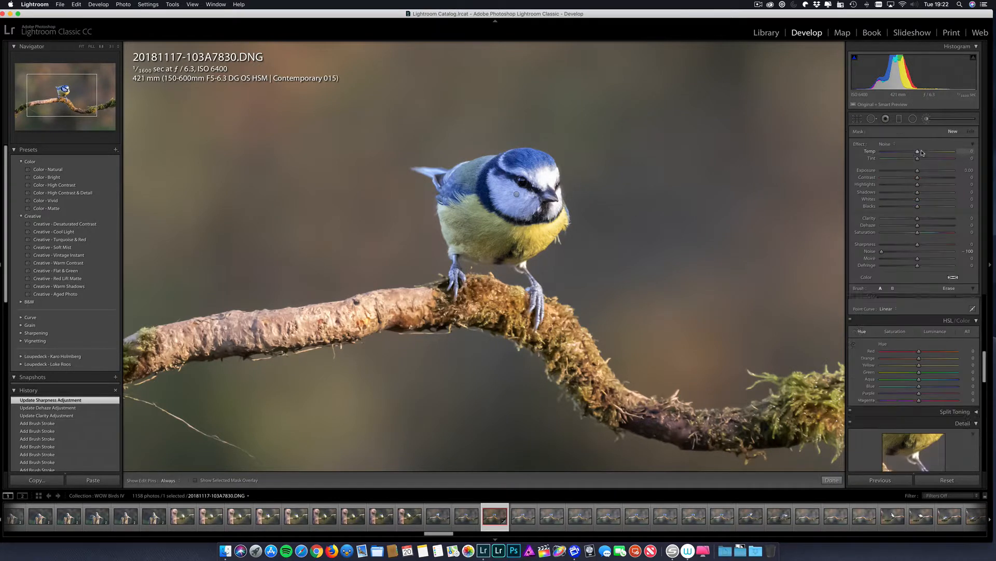
{"action": "left_click", "coordinate": [516, 196]}
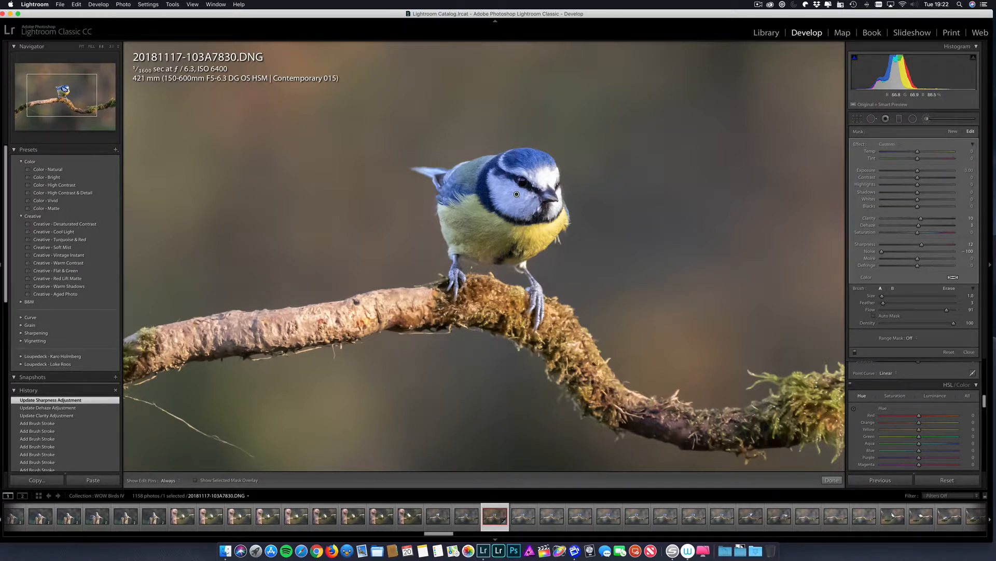
{"action": "key", "text": "o"}
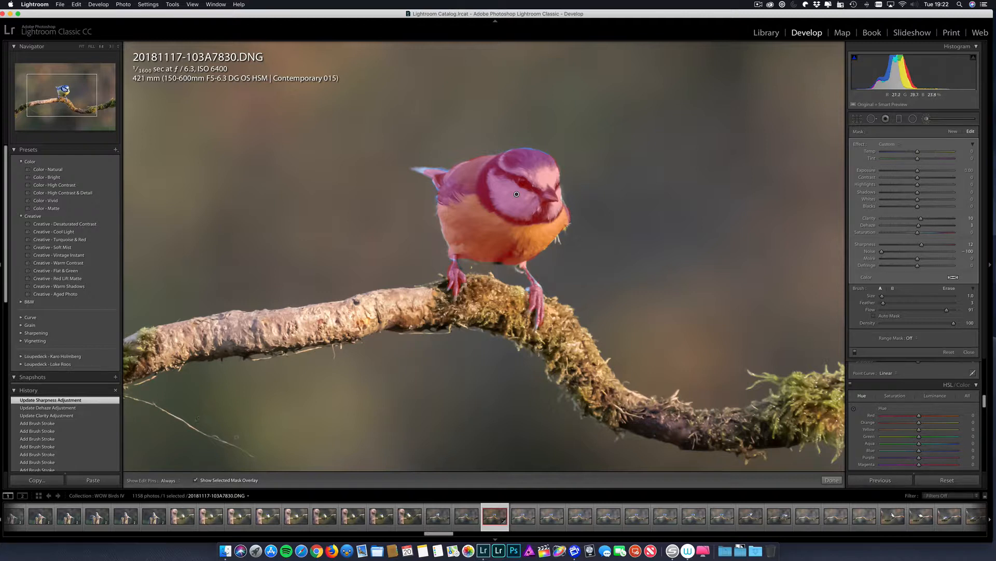
{"action": "key", "text": "o"}
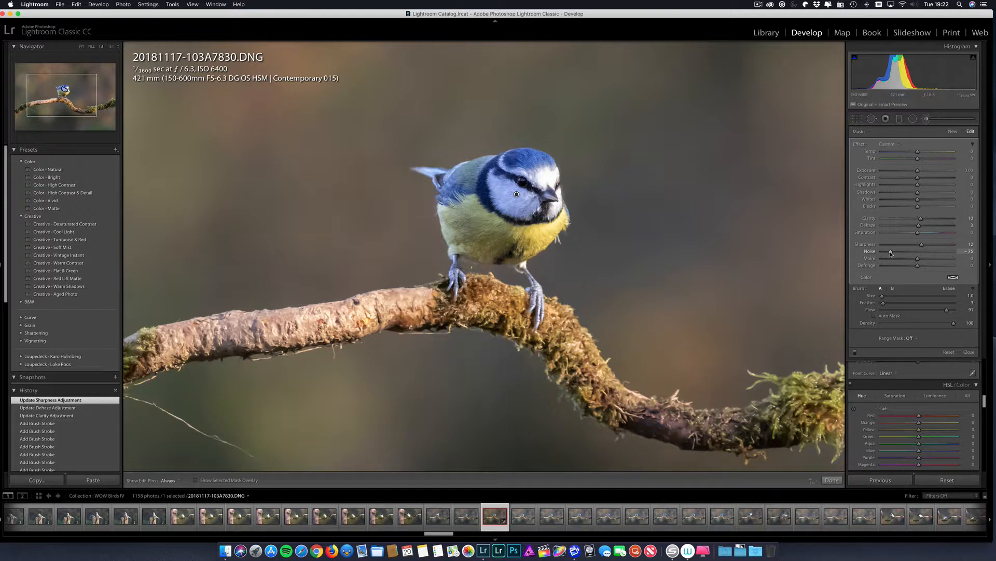
{"action": "left_click_drag", "start_coordinate": [892, 253], "coordinate": [892, 254]}
{"action": "left_click_drag", "start_coordinate": [891, 253], "coordinate": [891, 253]}
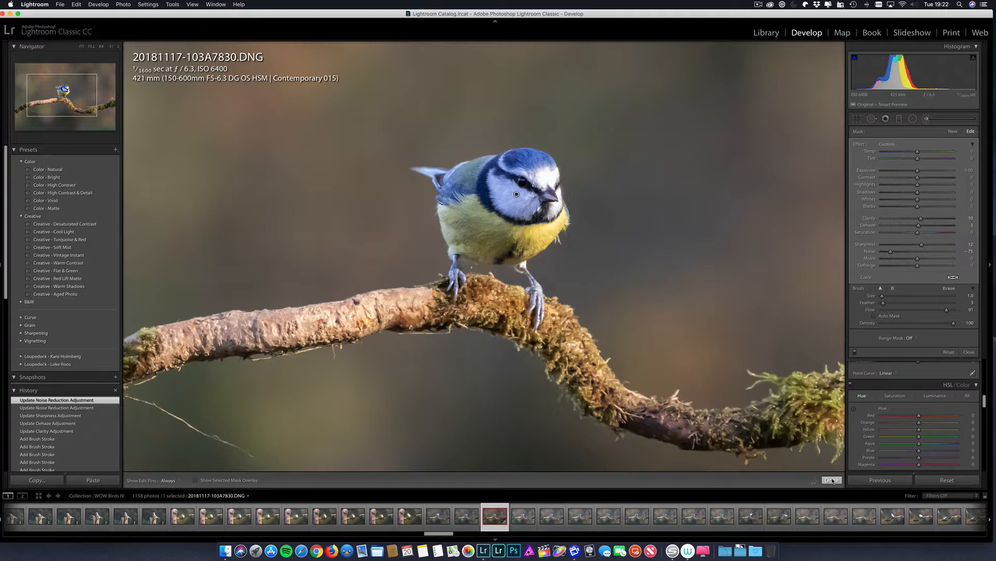
{"action": "left_click", "coordinate": [832, 480]}
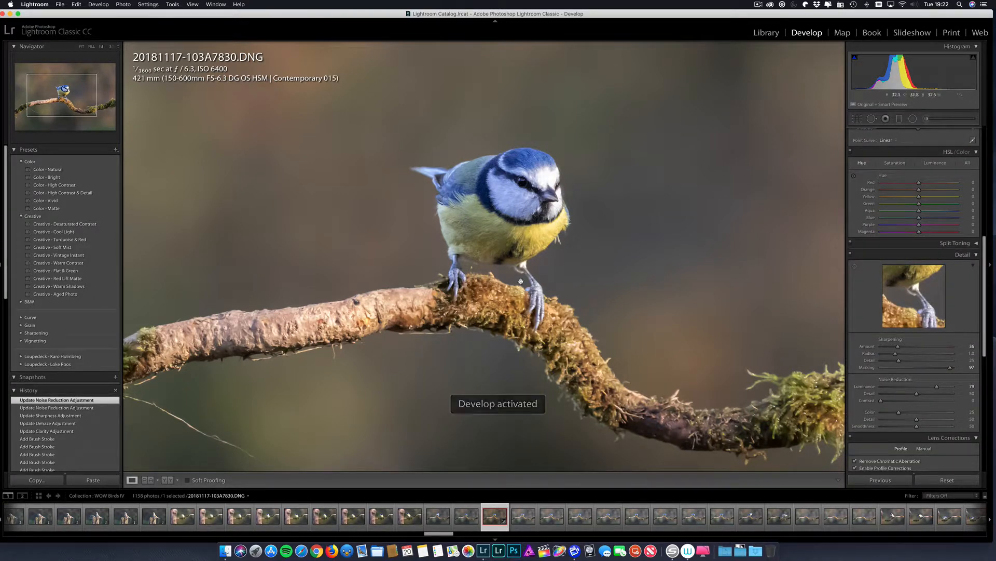
Start a new Adjustment Brush mask with the Highlights effect at -100 and enlarge the brush to size 7.
{"action": "left_click", "coordinate": [82, 46]}
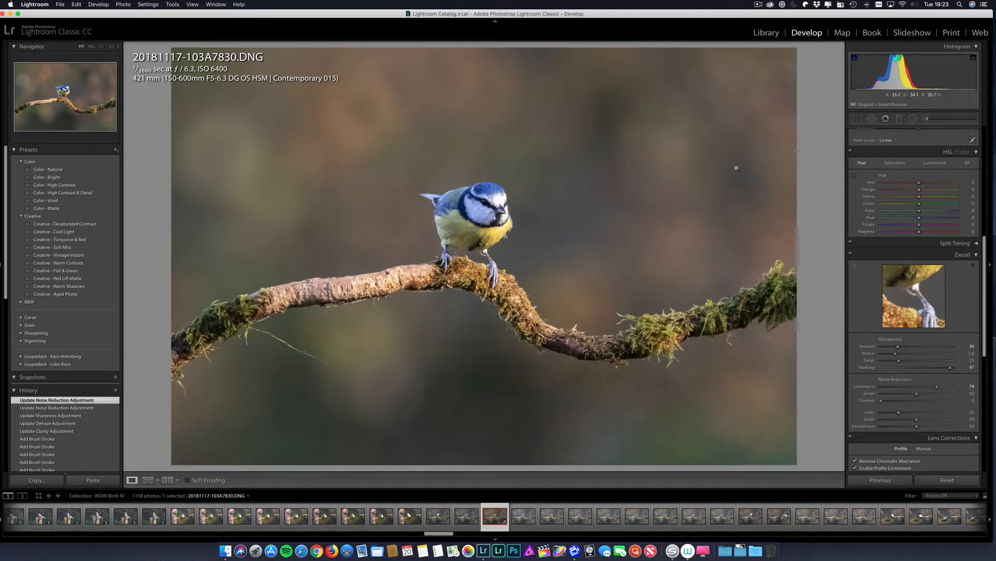
{"action": "scroll", "coordinate": [949, 192], "scroll_direction": "up", "scroll_amount": 10}
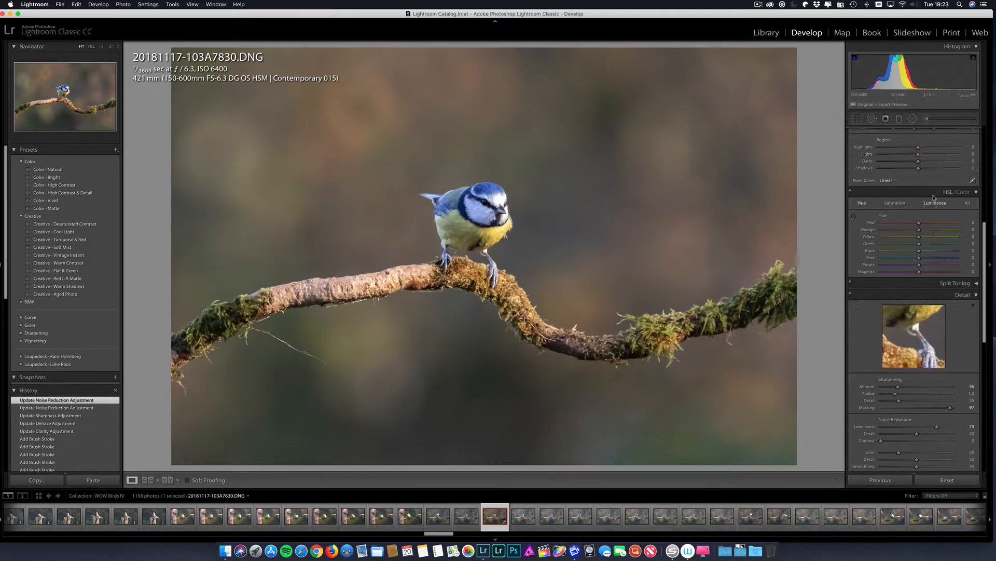
{"action": "left_click", "coordinate": [926, 121]}
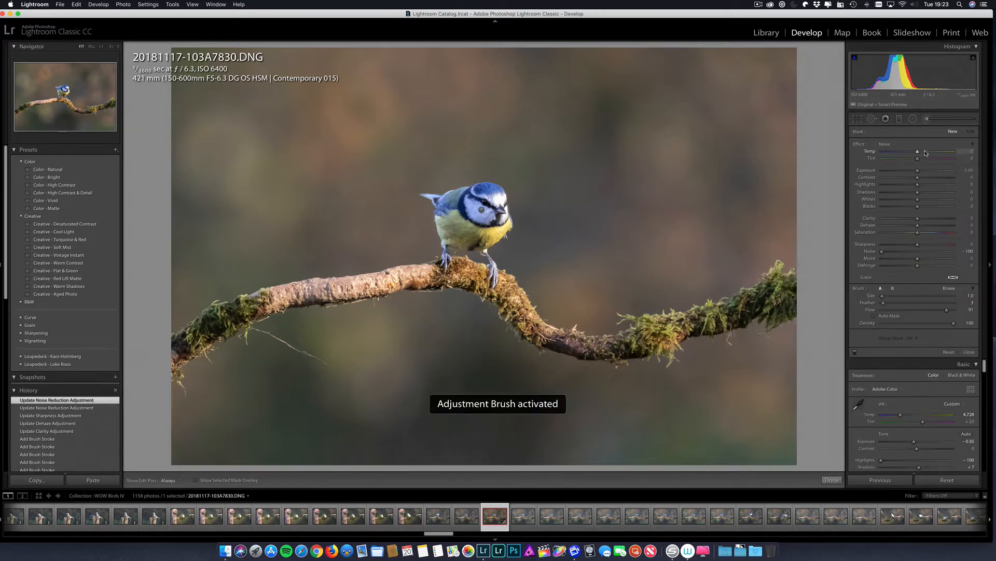
{"action": "left_click", "coordinate": [888, 145]}
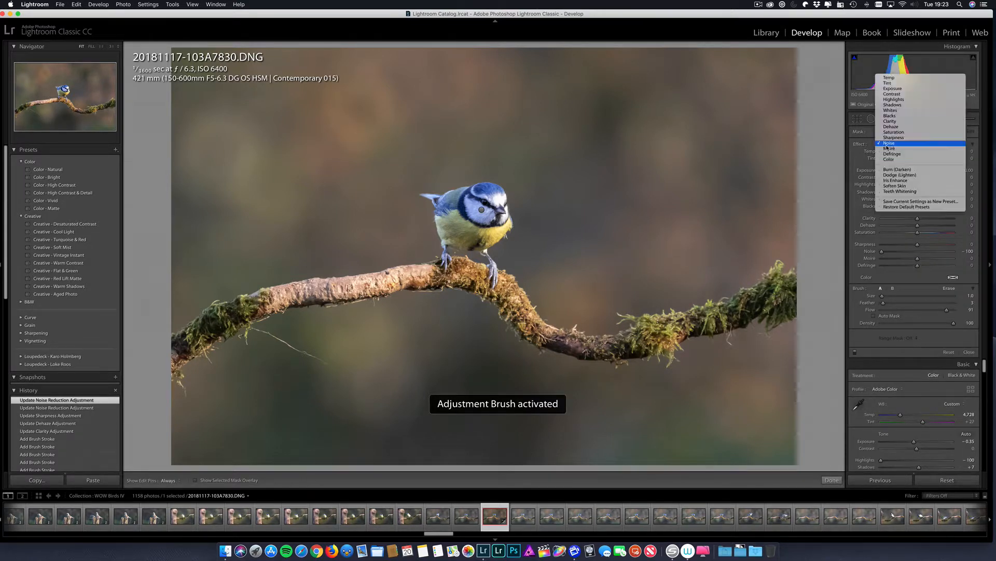
{"action": "left_click", "coordinate": [895, 100]}
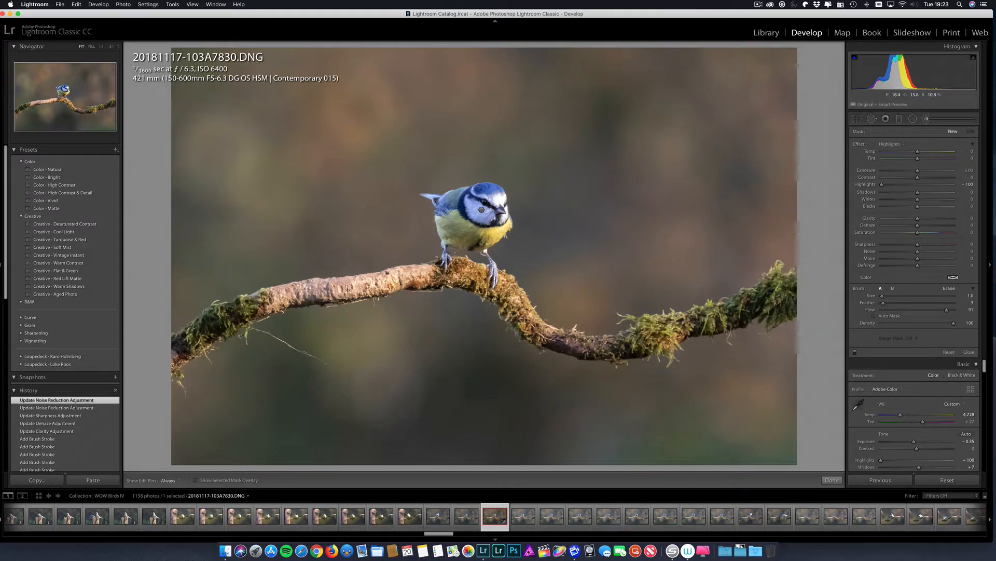
{"action": "key", "text": "bracketright"}
{"action": "key", "text": "bracketright"}
{"action": "key", "text": "bracketright"}
{"action": "key", "text": "bracketright"}
{"action": "key", "text": "bracketright"}
{"action": "key", "text": "bracketright"}
Paint the highlight reduction along the mossy and bare parts of the branch on the bird's tail side.
{"action": "mouse_move", "coordinate": [262, 304]}
{"action": "left_mouse_down"}
{"action": "mouse_move", "coordinate": [210, 333]}
{"action": "mouse_move", "coordinate": [236, 311]}
{"action": "left_mouse_up"}
{"action": "key", "text": "h"}
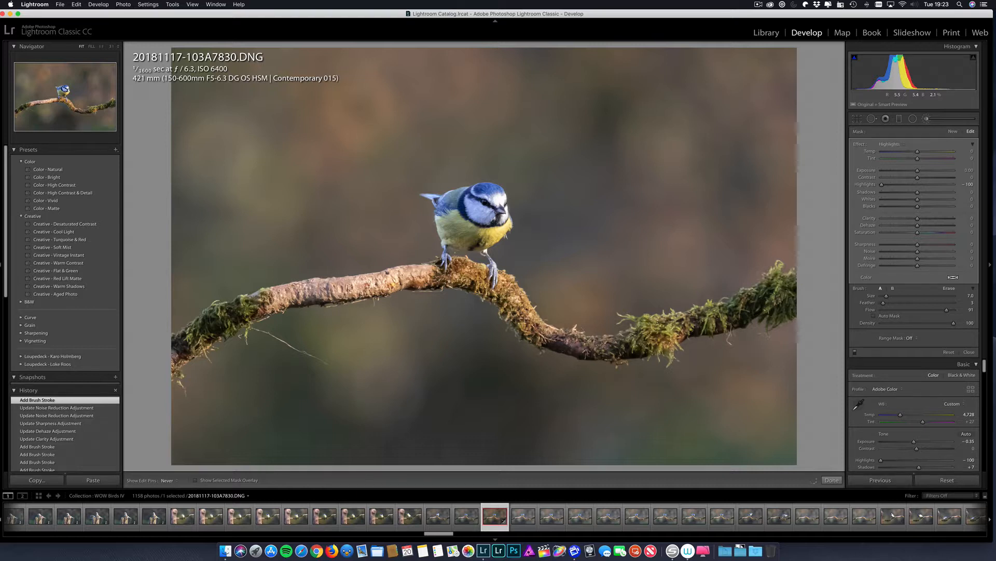
{"action": "left_click_drag", "start_coordinate": [355, 284], "coordinate": [410, 281]}
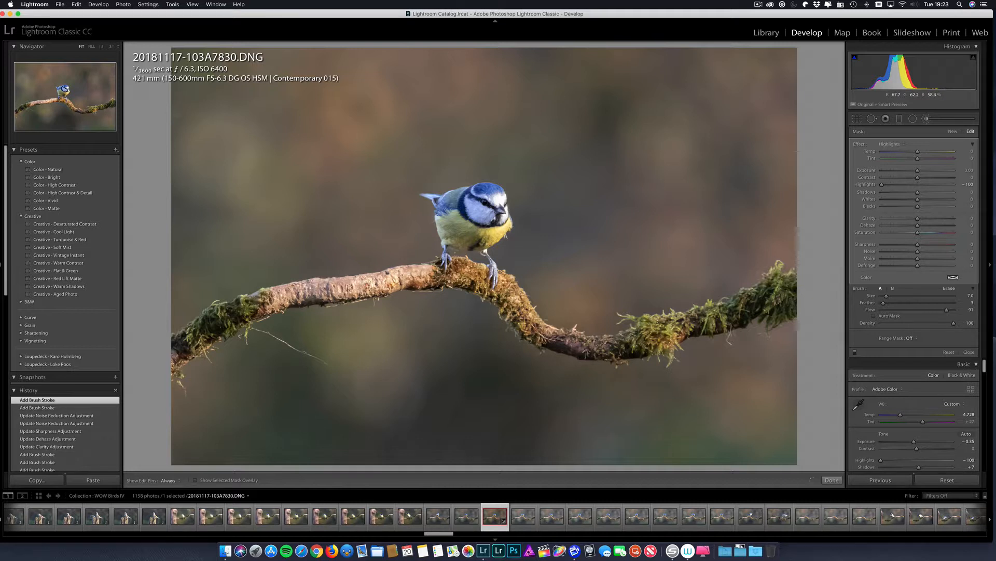
{"action": "left_click_drag", "start_coordinate": [298, 305], "coordinate": [317, 299]}
{"action": "left_click_drag", "start_coordinate": [210, 321], "coordinate": [217, 322]}
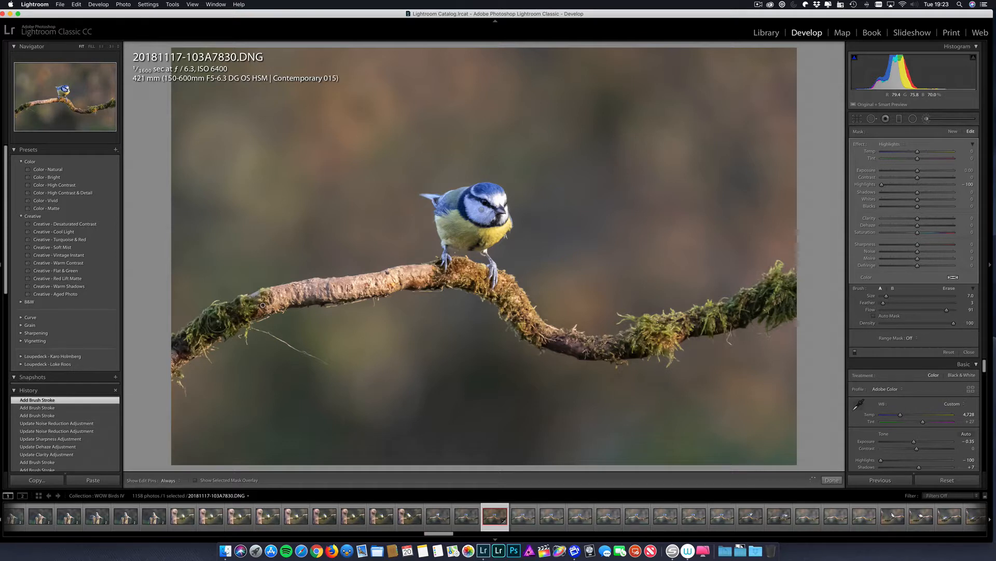
{"action": "left_click", "coordinate": [832, 480]}
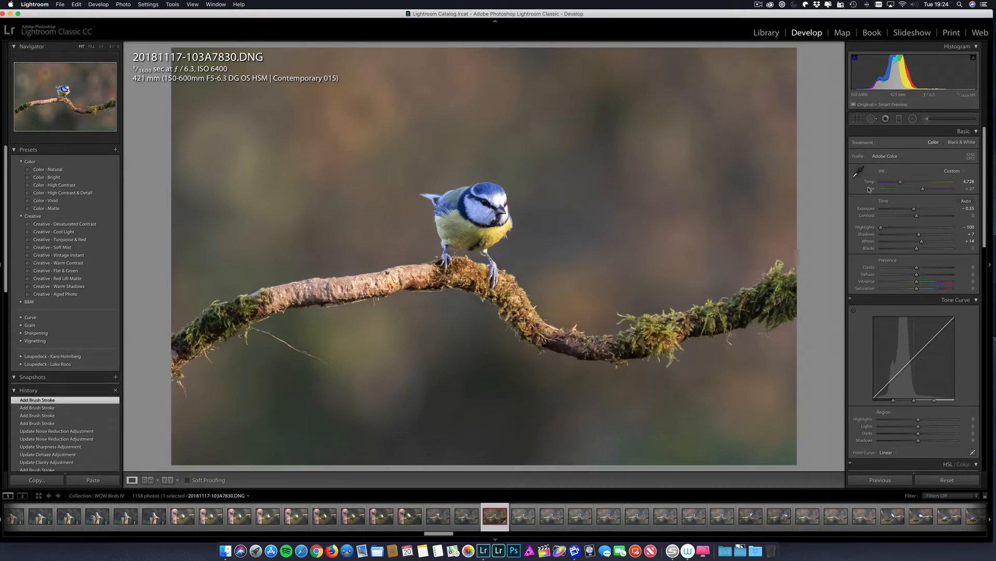
Crop the photo to an upright frame around the bird, keeping the original aspect and leaving space in front of it.
{"action": "left_click", "coordinate": [858, 118]}
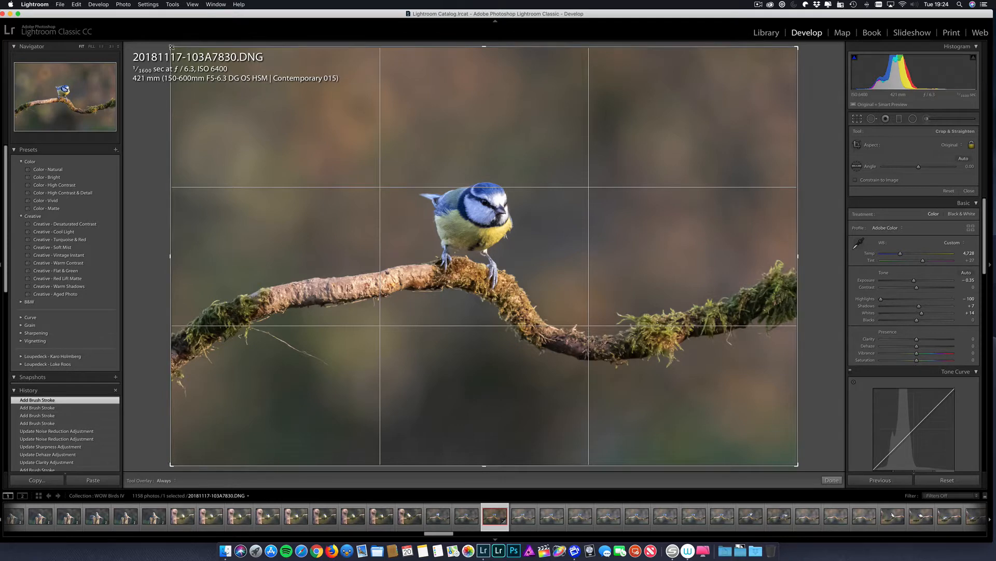
{"action": "left_click_drag", "start_coordinate": [171, 46], "coordinate": [519, 52]}
{"action": "left_click_drag", "start_coordinate": [494, 216], "coordinate": [609, 213]}
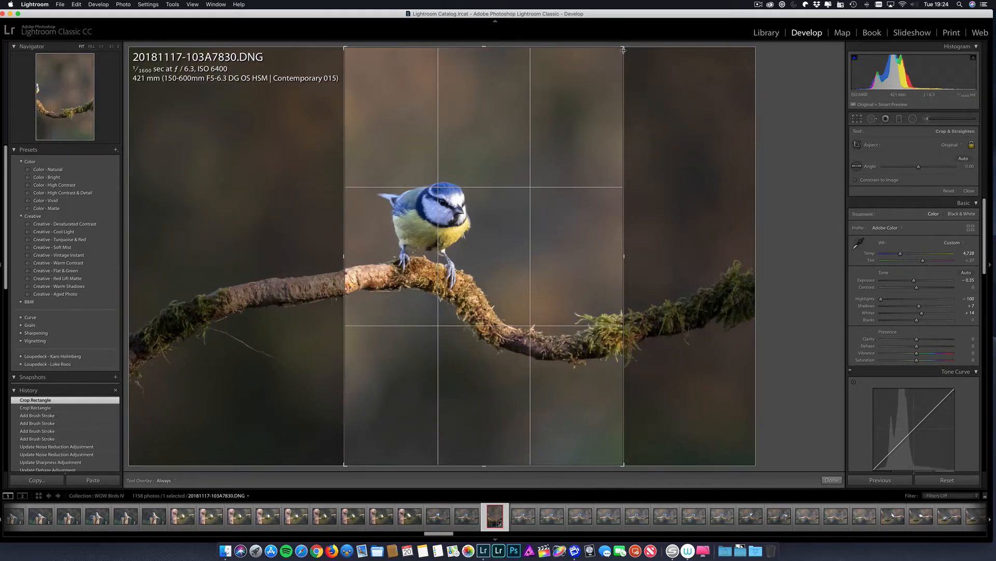
{"action": "left_click_drag", "start_coordinate": [623, 49], "coordinate": [598, 86]}
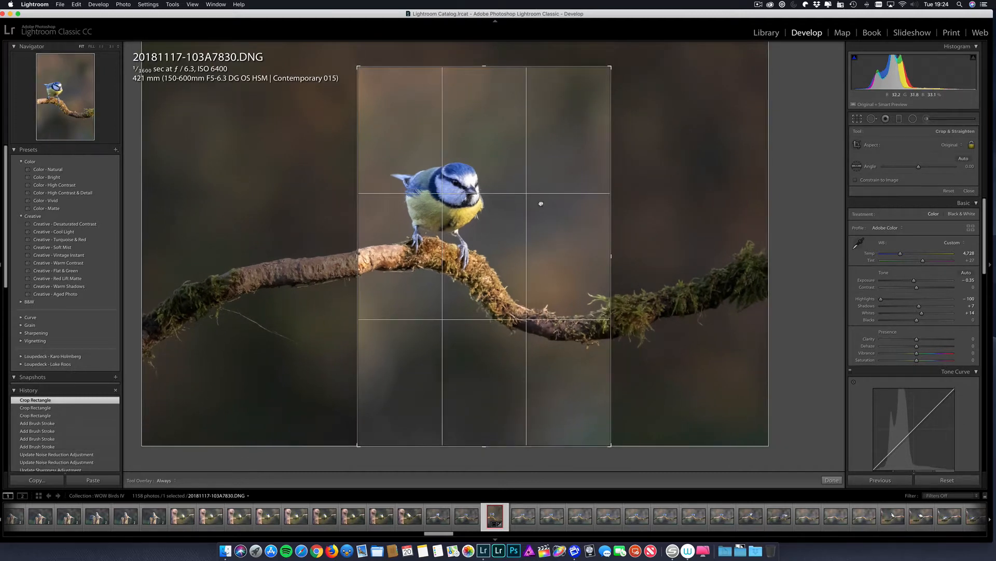
{"action": "left_click_drag", "start_coordinate": [541, 204], "coordinate": [521, 219]}
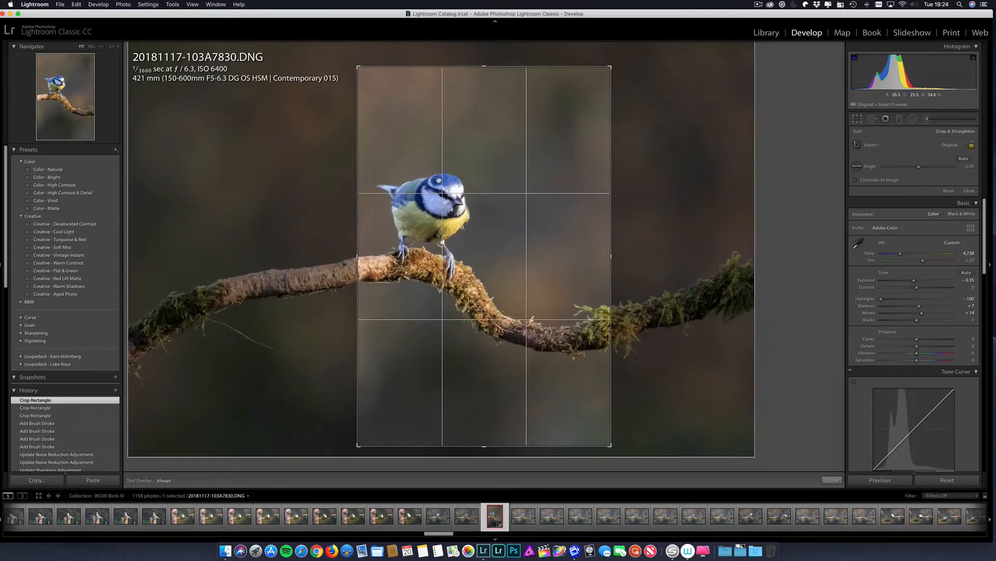
{"action": "left_click", "coordinate": [838, 481]}
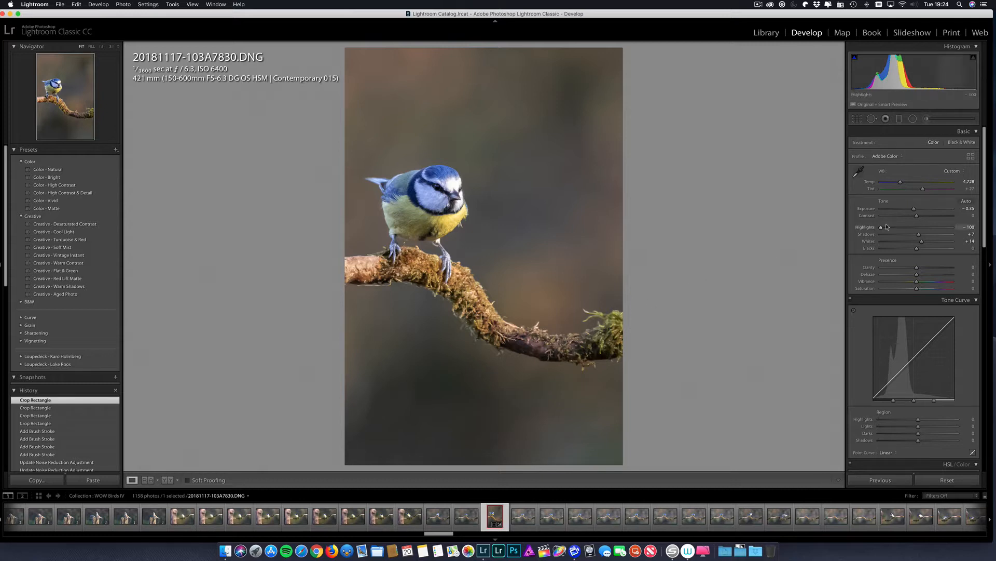
Draw an elliptical Radial Filter around the bird with the Exposure effect at -1.50 darkening the surroundings.
{"action": "left_click", "coordinate": [913, 120]}
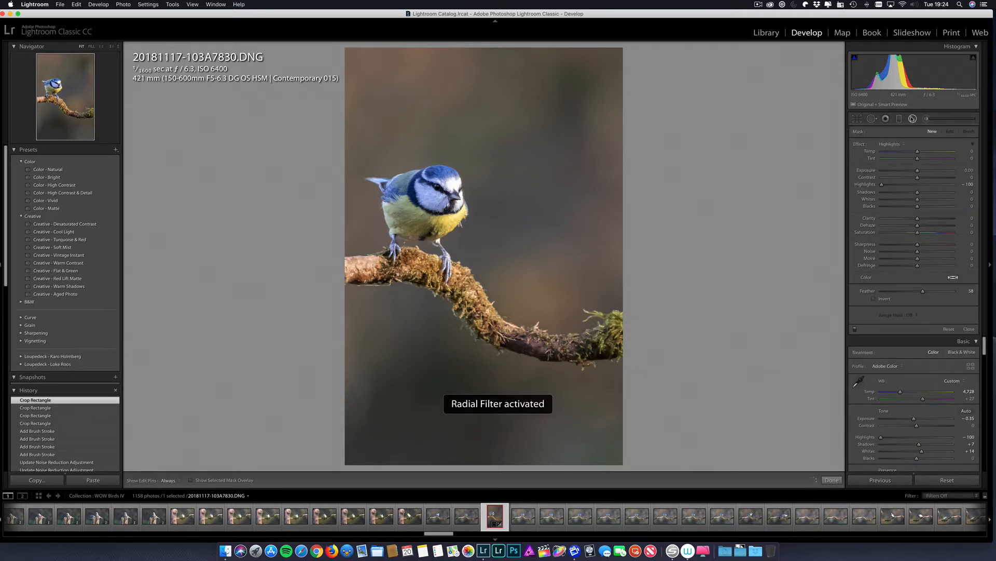
{"action": "left_click", "coordinate": [892, 144]}
{"action": "left_click", "coordinate": [893, 143]}
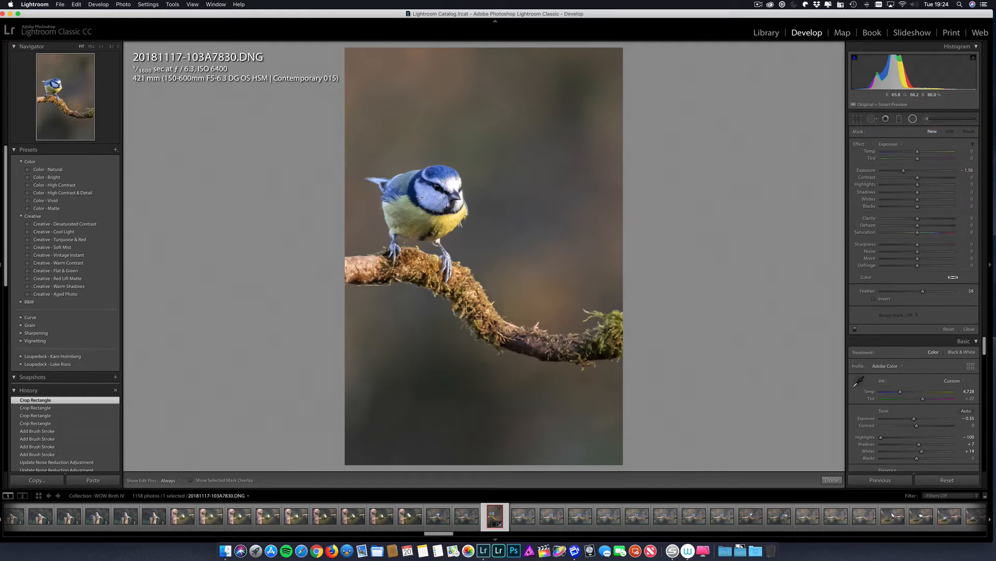
{"action": "left_click_drag", "start_coordinate": [422, 197], "coordinate": [476, 278]}
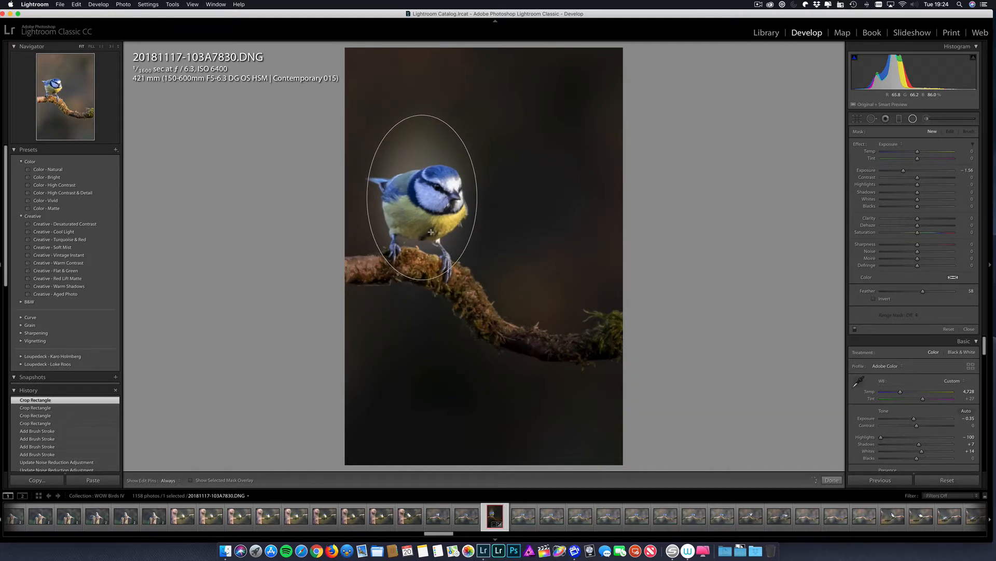
Move the radial filter down to centre on the bird's body and set its Exposure to -0.45.
{"action": "left_click", "coordinate": [422, 197]}
{"action": "left_click_drag", "start_coordinate": [422, 197], "coordinate": [422, 215]}
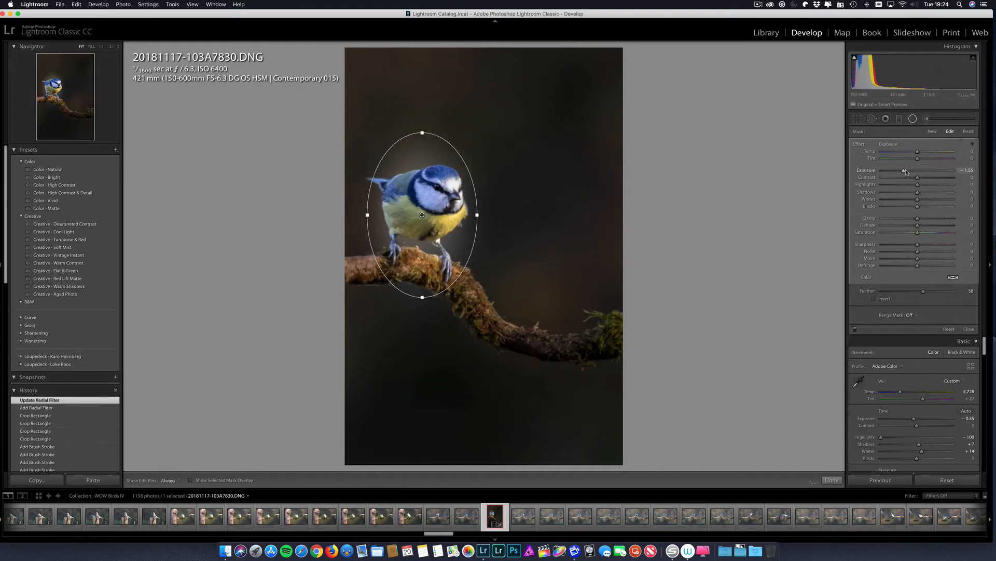
{"action": "left_click_drag", "start_coordinate": [909, 172], "coordinate": [914, 171]}
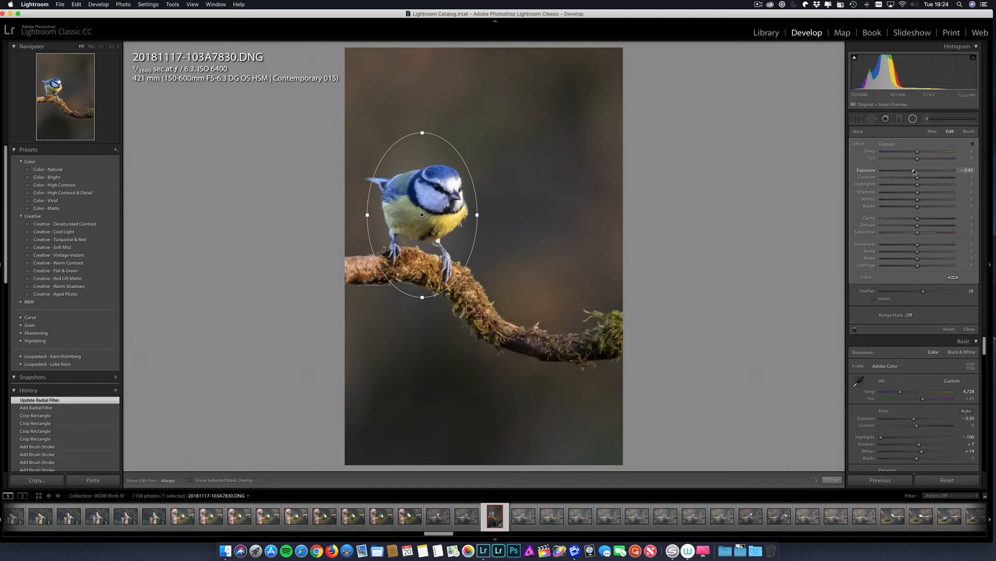
{"action": "left_click", "coordinate": [832, 480]}
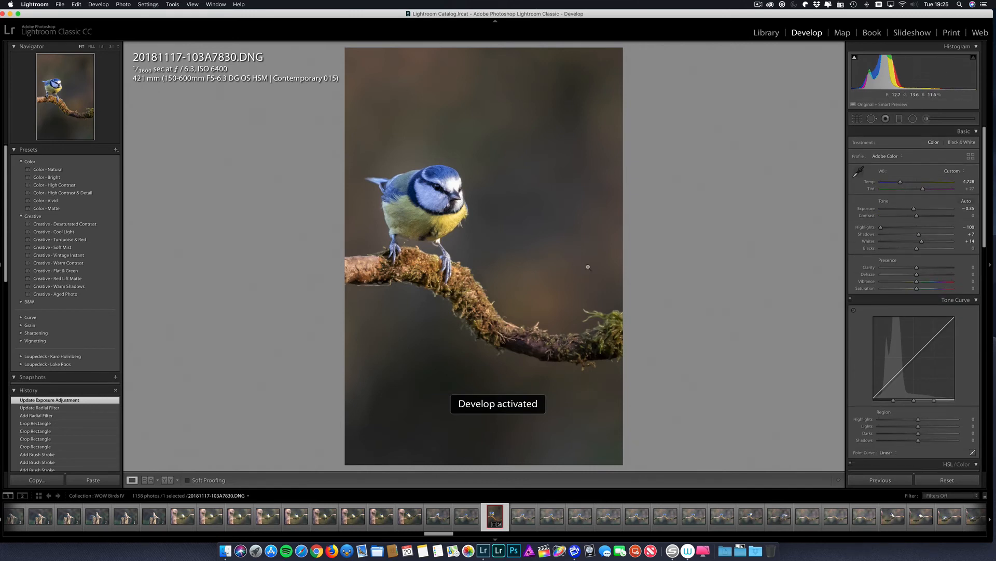